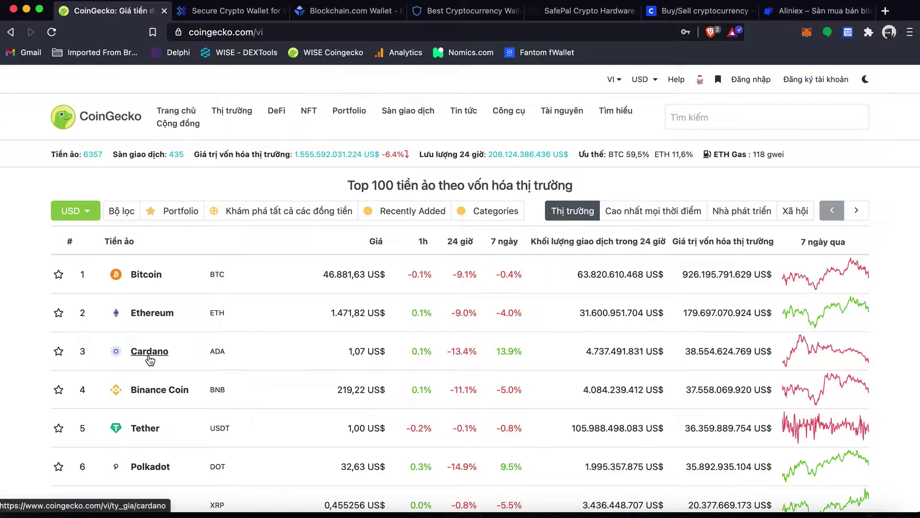
- Open the Tether page from the top 100 coin list, examine its details and return to the list
{"action": "scroll", "coordinate": [150, 361], "scroll_direction": "down", "scroll_amount": 2}
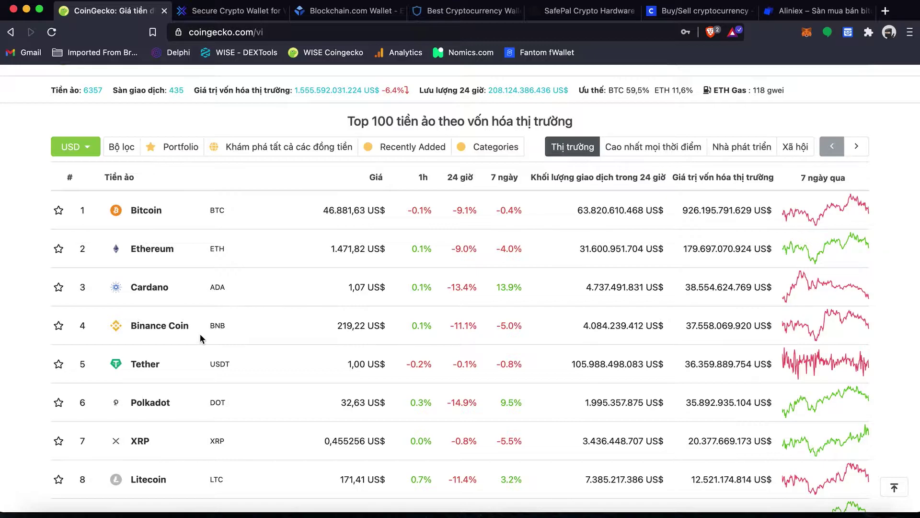
{"action": "left_click", "coordinate": [148, 365]}
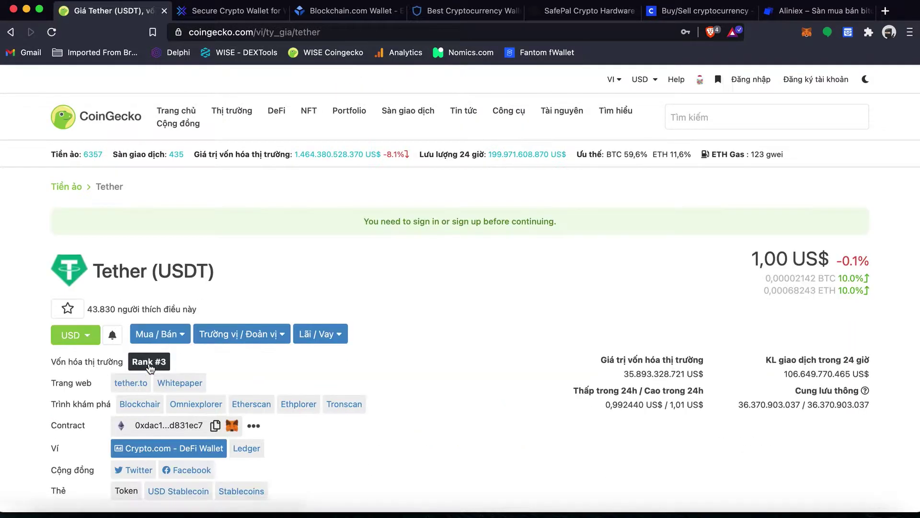
{"action": "scroll", "coordinate": [150, 369], "scroll_direction": "down", "scroll_amount": 5}
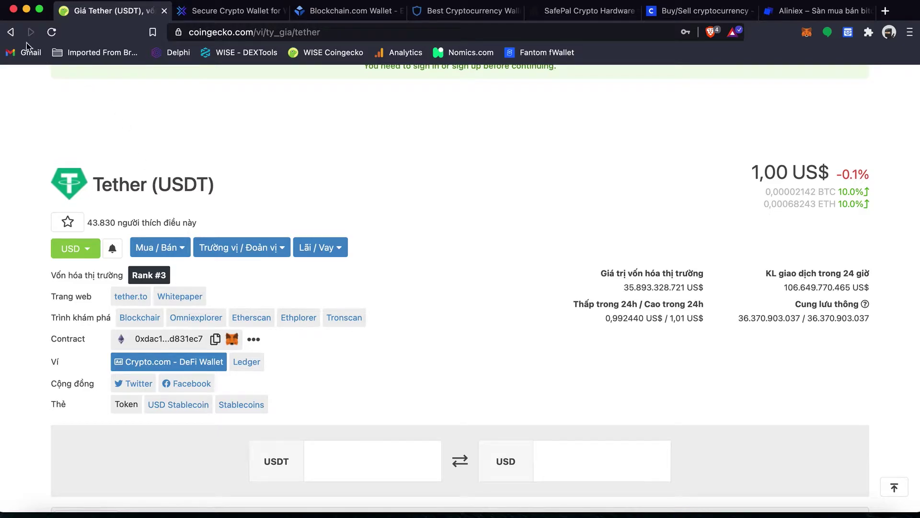
{"action": "left_click", "coordinate": [10, 31]}
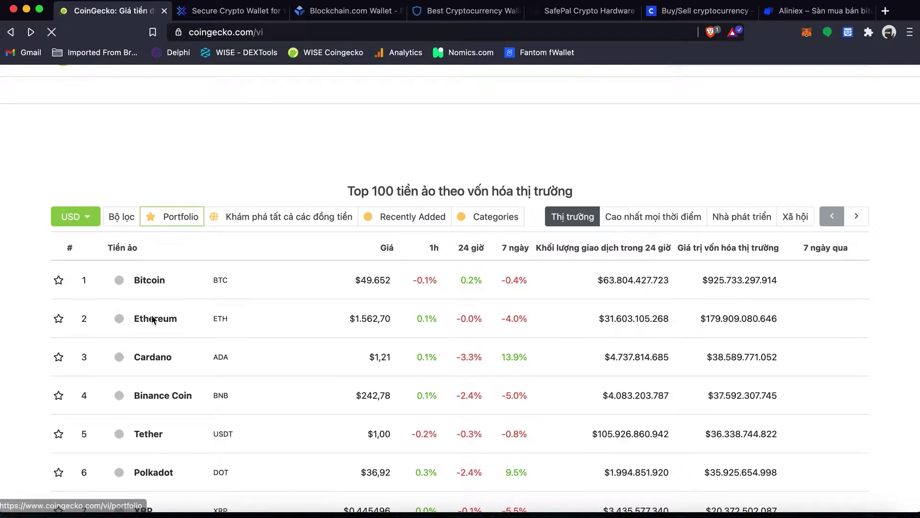
- Look through the coins ranked below Tether in the top 100 market-cap list
{"action": "scroll", "coordinate": [158, 319], "scroll_direction": "down", "scroll_amount": 5}
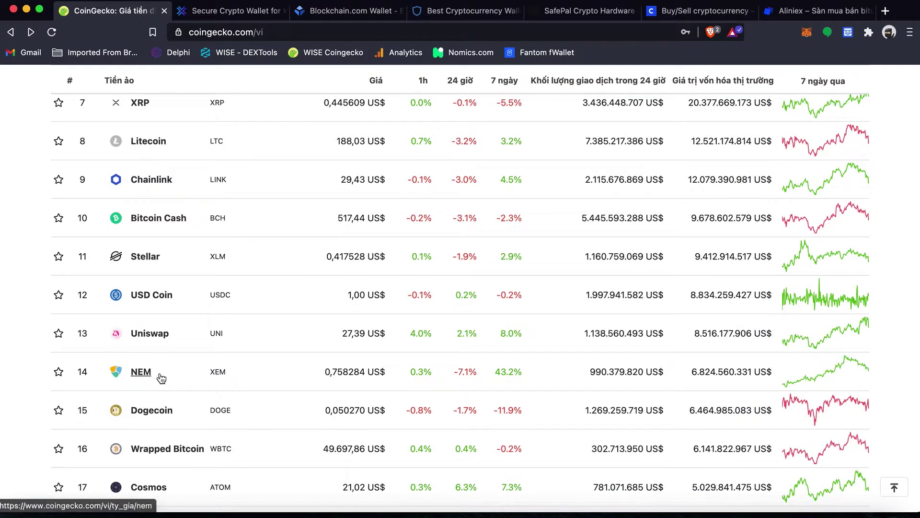
{"action": "scroll", "coordinate": [161, 379], "scroll_direction": "down", "scroll_amount": 3}
{"action": "scroll", "coordinate": [159, 384], "scroll_direction": "up", "scroll_amount": 10}
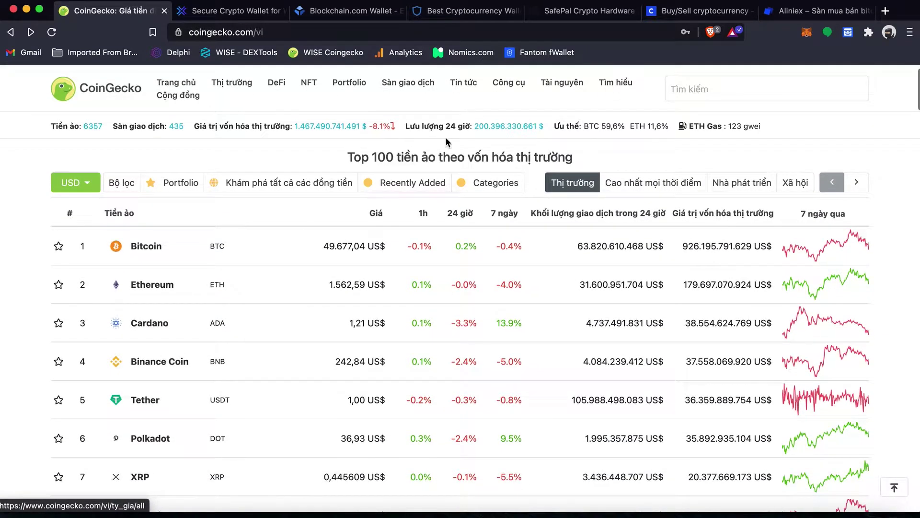
- Switch to Aliniex and open the USDT withdrawal page from the wallet balances
{"action": "left_click", "coordinate": [833, 11]}
{"action": "mouse_move", "coordinate": [799, 88]}
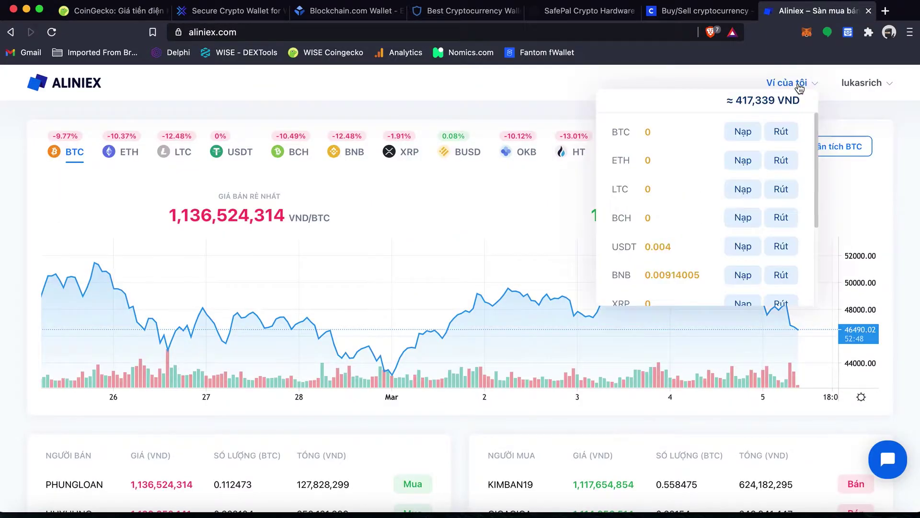
{"action": "scroll", "coordinate": [671, 218], "scroll_direction": "down", "scroll_amount": 1}
{"action": "left_click", "coordinate": [781, 232]}
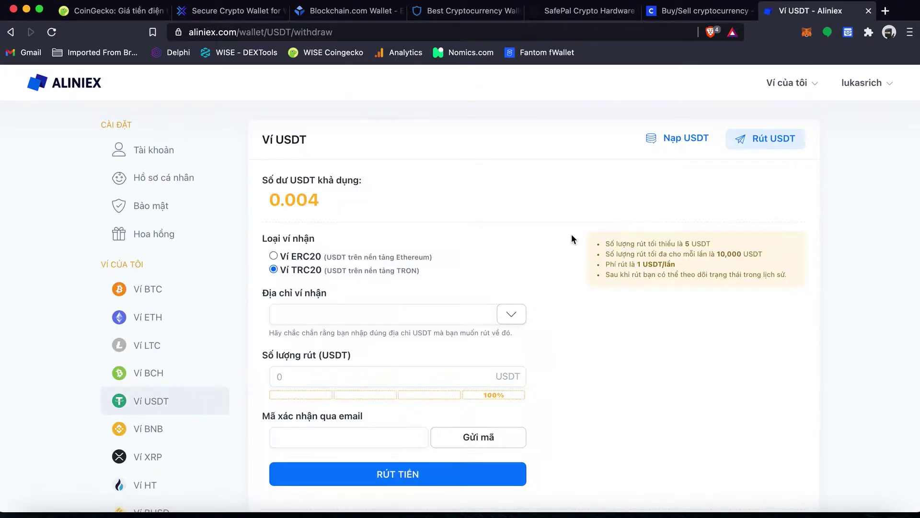
- Compare the ERC20 and TRC20 receiving wallet types for the USDT withdrawal, examining each one's network note and ending on TRC20
{"action": "scroll", "coordinate": [496, 275], "scroll_direction": "down", "scroll_amount": 1}
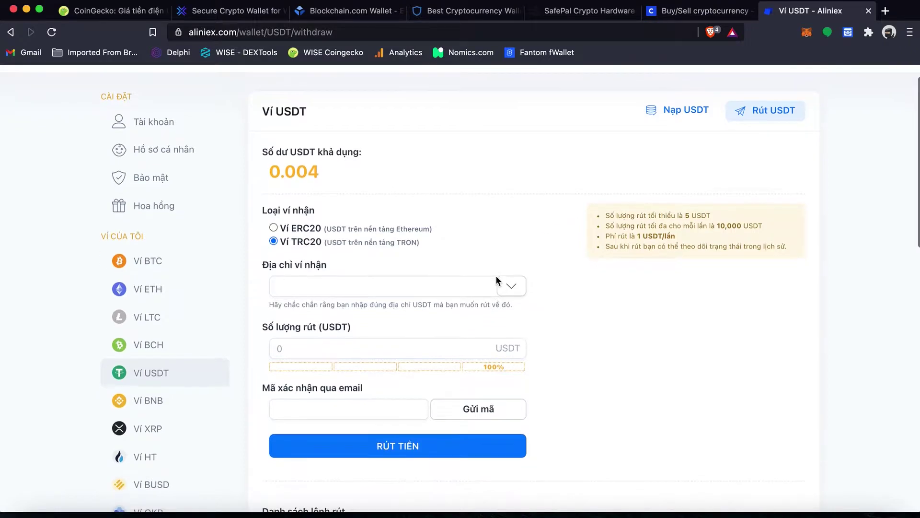
{"action": "left_click", "coordinate": [310, 228]}
{"action": "left_click", "coordinate": [309, 247]}
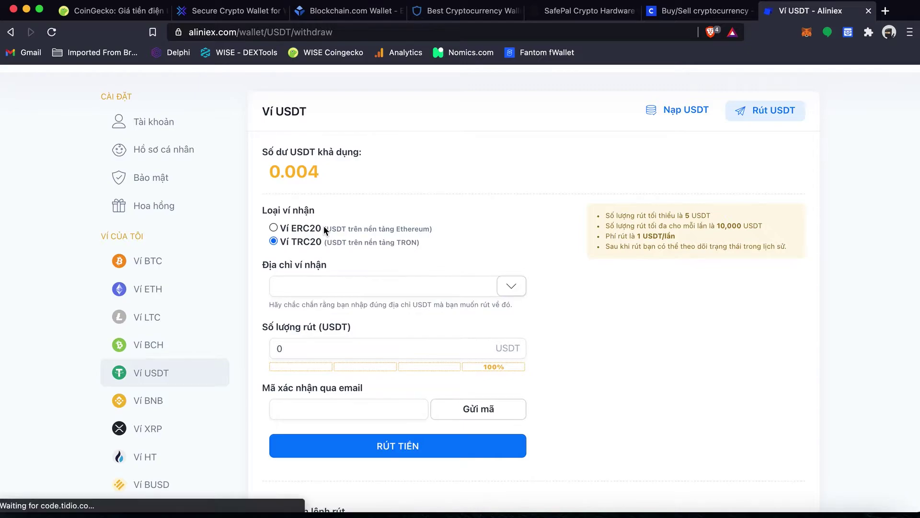
{"action": "left_click", "coordinate": [318, 226]}
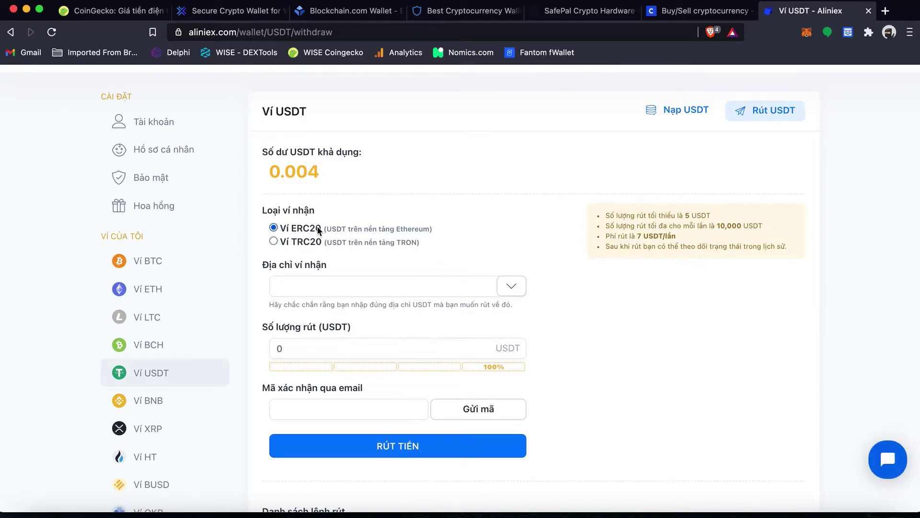
{"action": "left_click_drag", "start_coordinate": [325, 226], "coordinate": [437, 236]}
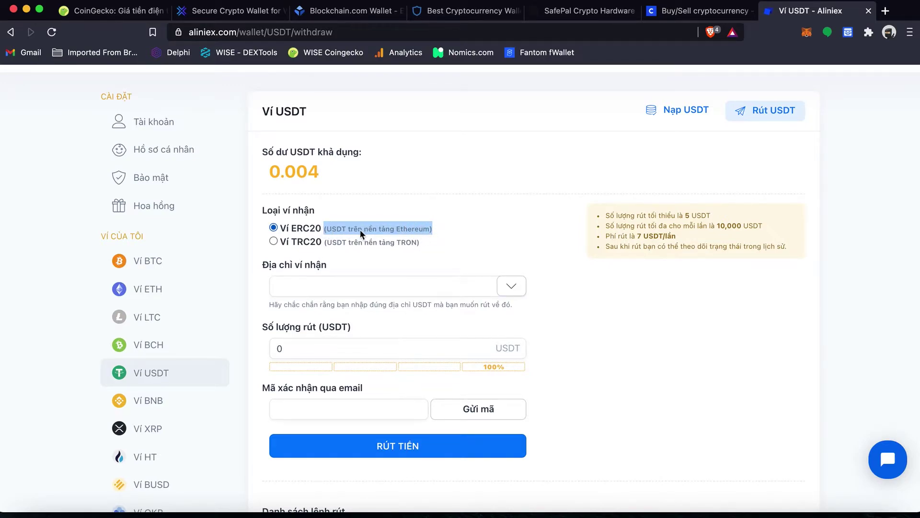
{"action": "left_click", "coordinate": [295, 246]}
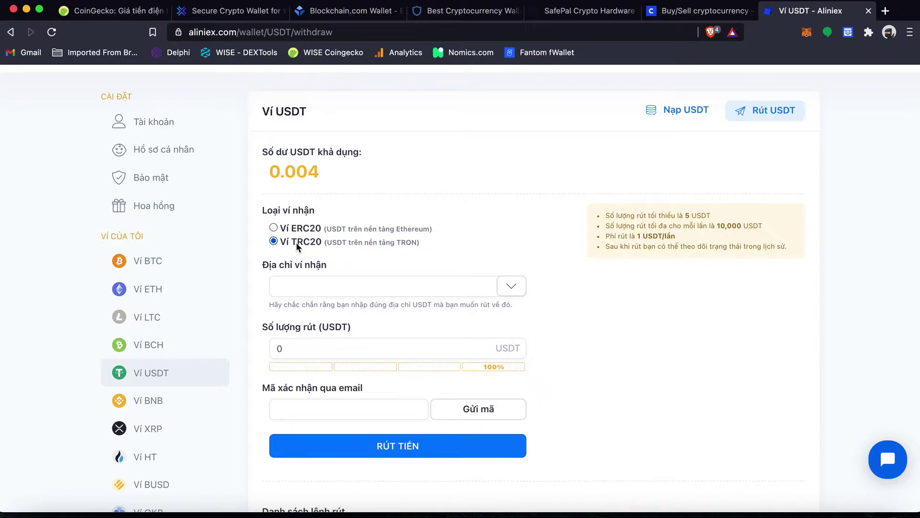
{"action": "left_click_drag", "start_coordinate": [333, 244], "coordinate": [435, 244]}
{"action": "left_click", "coordinate": [433, 243]}
- Switch to CoinGecko, open the Tether page and examine its contract, wallet and tag details
{"action": "left_click", "coordinate": [143, 11]}
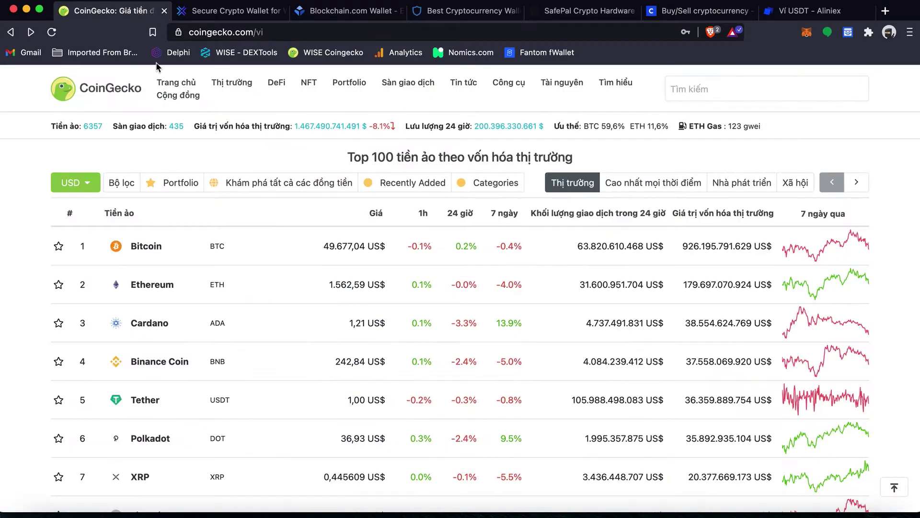
{"action": "left_click", "coordinate": [143, 401]}
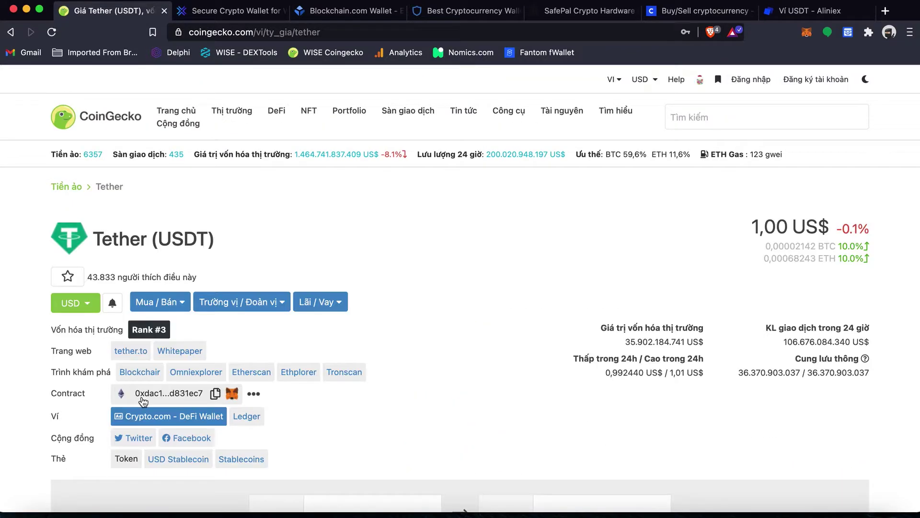
{"action": "scroll", "coordinate": [143, 401], "scroll_direction": "down", "scroll_amount": 2}
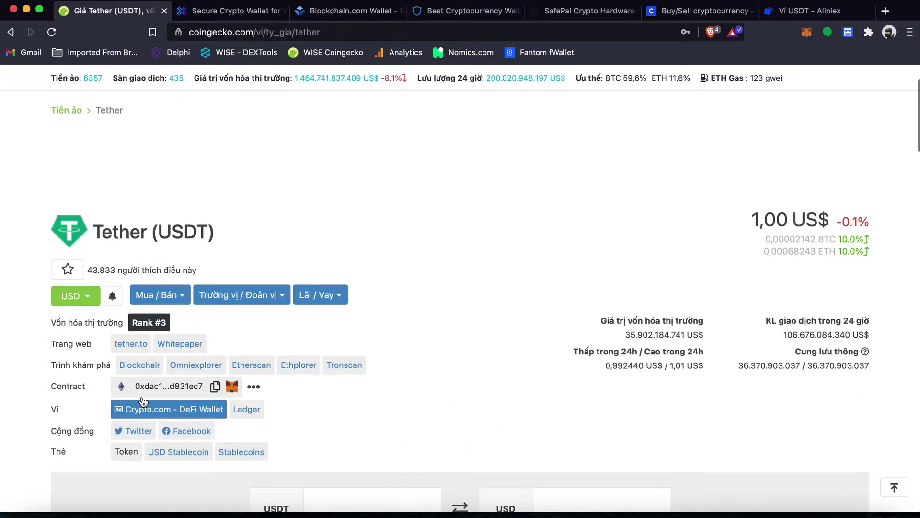
{"action": "scroll", "coordinate": [142, 399], "scroll_direction": "down", "scroll_amount": 2}
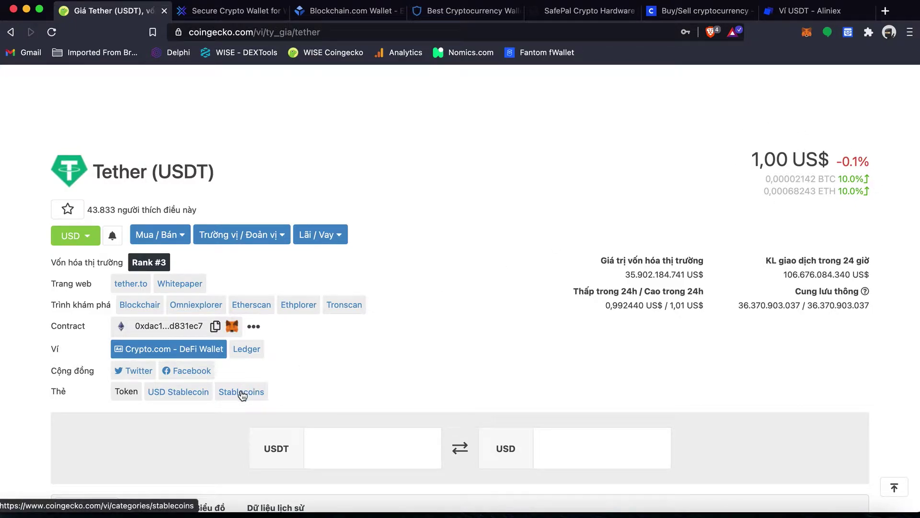
- Return to the top 100 coin list and look through the highest-ranked coins
{"action": "left_click", "coordinate": [17, 36]}
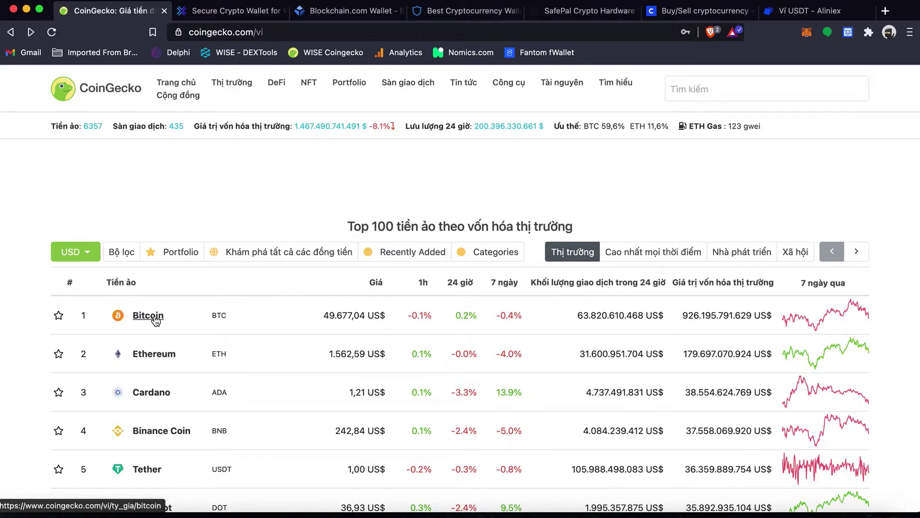
{"action": "scroll", "coordinate": [156, 320], "scroll_direction": "down", "scroll_amount": 2}
{"action": "scroll", "coordinate": [169, 288], "scroll_direction": "down", "scroll_amount": 3}
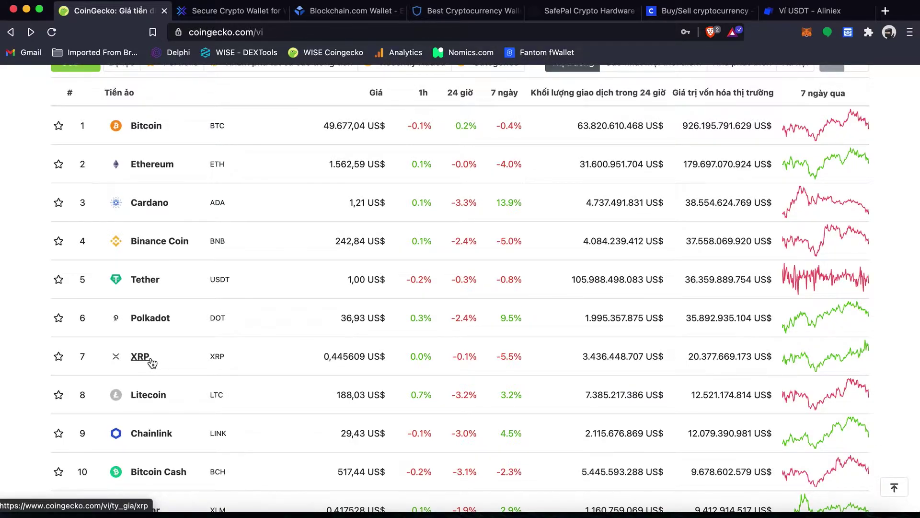
- Switch to the Aliniex USDT withdrawal page and alternate between the wallet types, ending on ERC20
{"action": "left_click", "coordinate": [814, 18]}
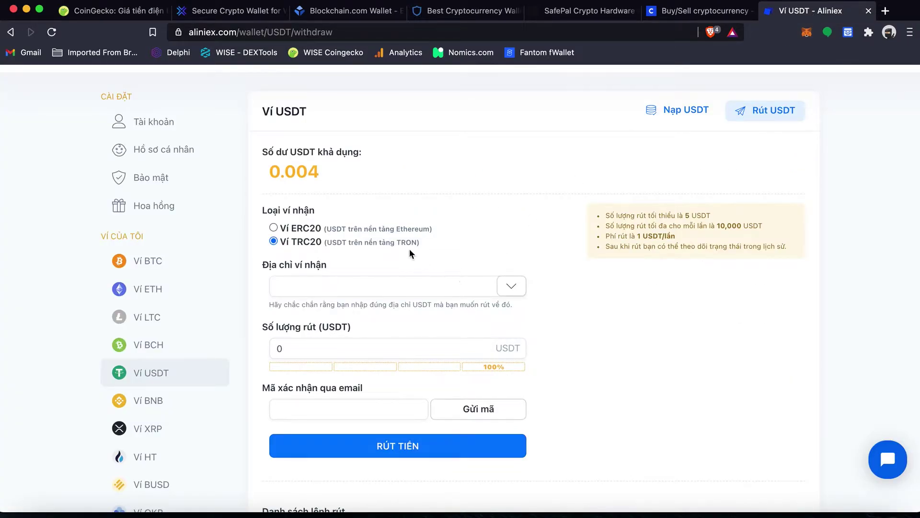
{"action": "left_click", "coordinate": [398, 229]}
{"action": "left_click", "coordinate": [386, 240]}
{"action": "left_click", "coordinate": [389, 227]}
- Open the ETH withdrawal page from the wallet balances
{"action": "scroll", "coordinate": [527, 168], "scroll_direction": "up", "scroll_amount": 2}
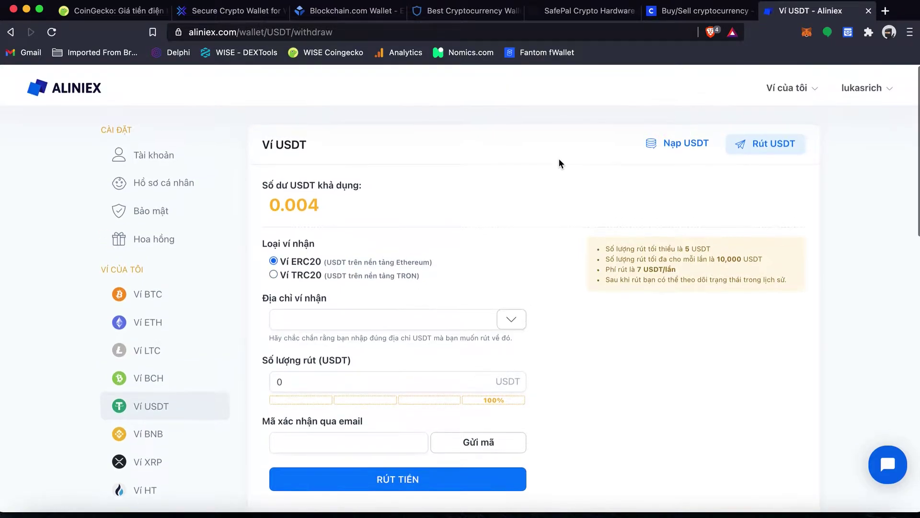
{"action": "left_click", "coordinate": [771, 86]}
{"action": "left_click", "coordinate": [781, 161]}
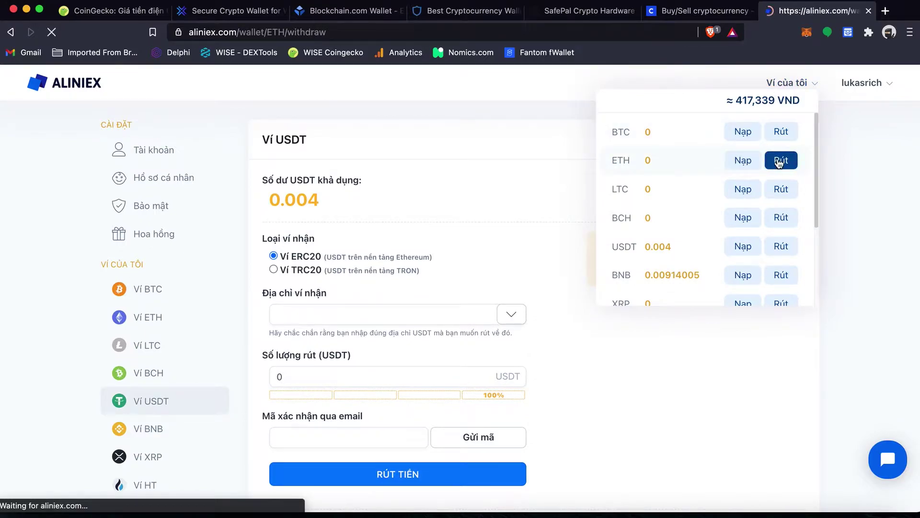
{"action": "left_click", "coordinate": [511, 260]}
{"action": "left_click", "coordinate": [545, 192]}
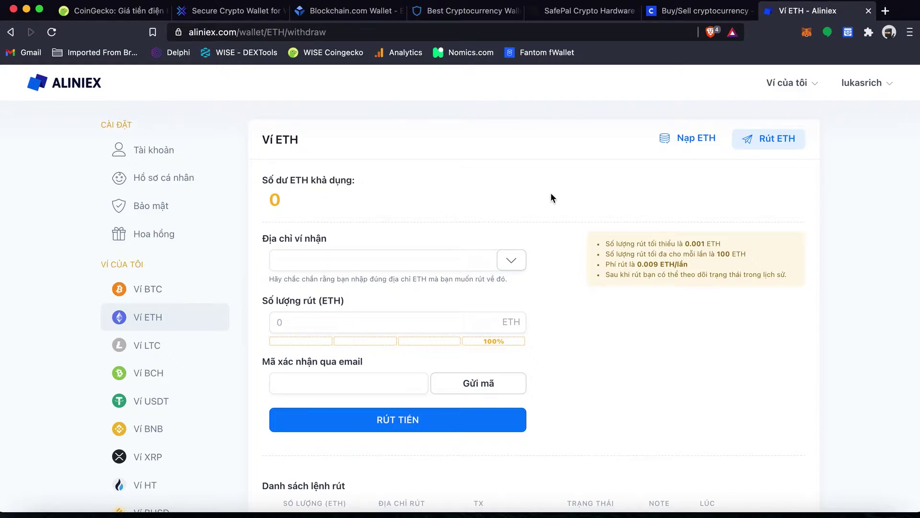
- Go by way of the CoinGecko list to the Exodus desktop wallet site and examine its portfolio preview
{"action": "left_click", "coordinate": [116, 19]}
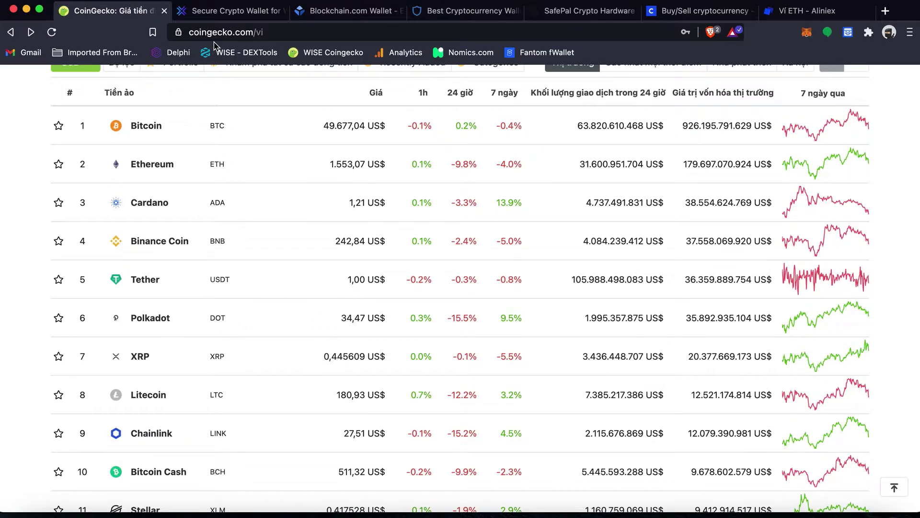
{"action": "left_click", "coordinate": [242, 13]}
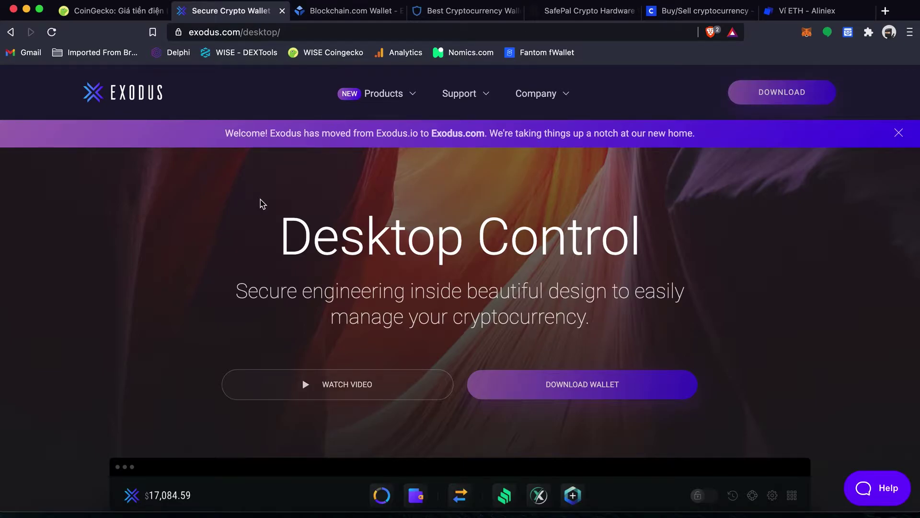
{"action": "scroll", "coordinate": [263, 204], "scroll_direction": "down", "scroll_amount": 8}
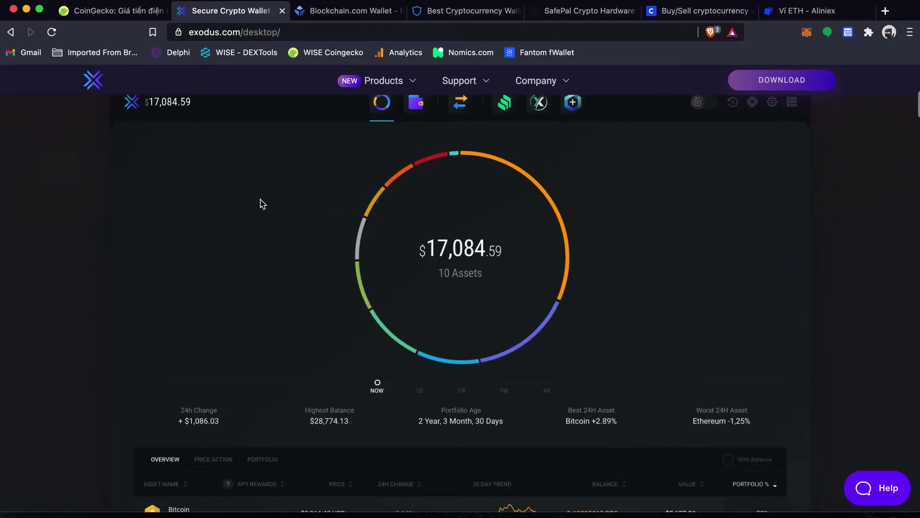
{"action": "scroll", "coordinate": [263, 203], "scroll_direction": "down", "scroll_amount": 5}
{"action": "scroll", "coordinate": [263, 203], "scroll_direction": "up", "scroll_amount": 4}
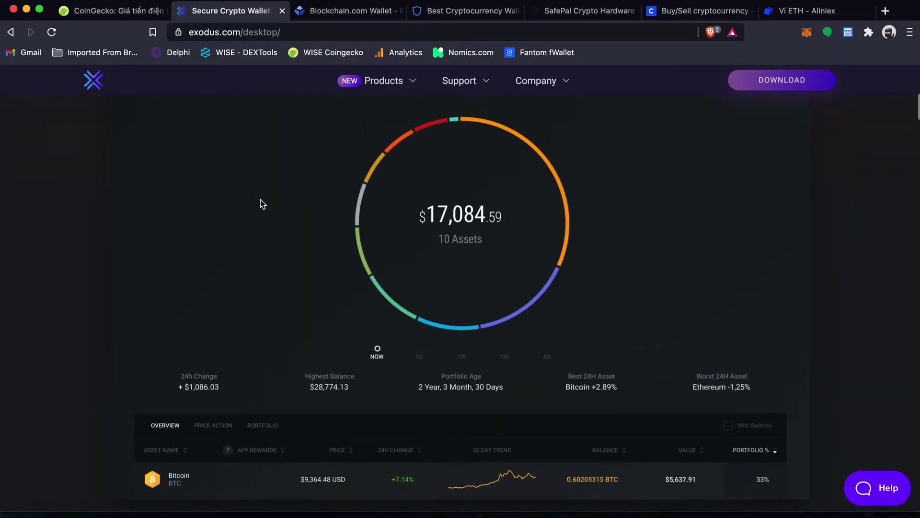
{"action": "scroll", "coordinate": [262, 204], "scroll_direction": "up", "scroll_amount": 2}
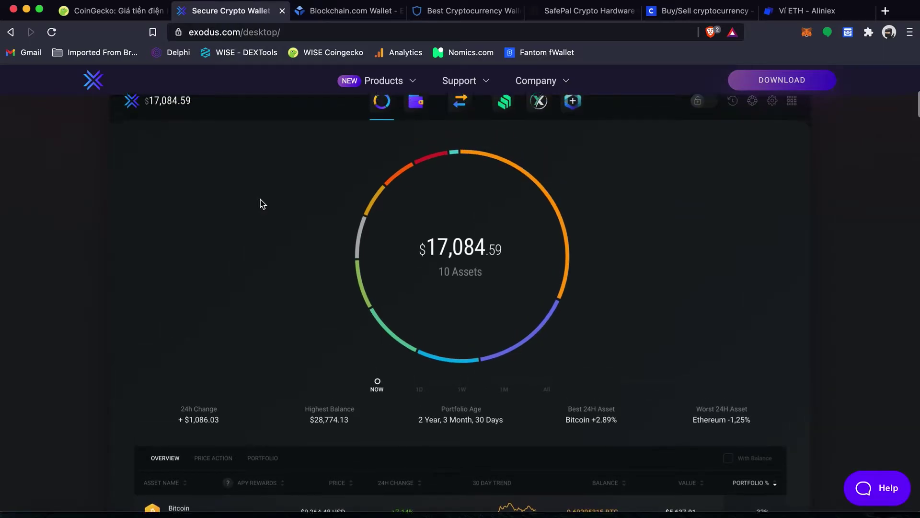
{"action": "scroll", "coordinate": [263, 203], "scroll_direction": "up", "scroll_amount": 1}
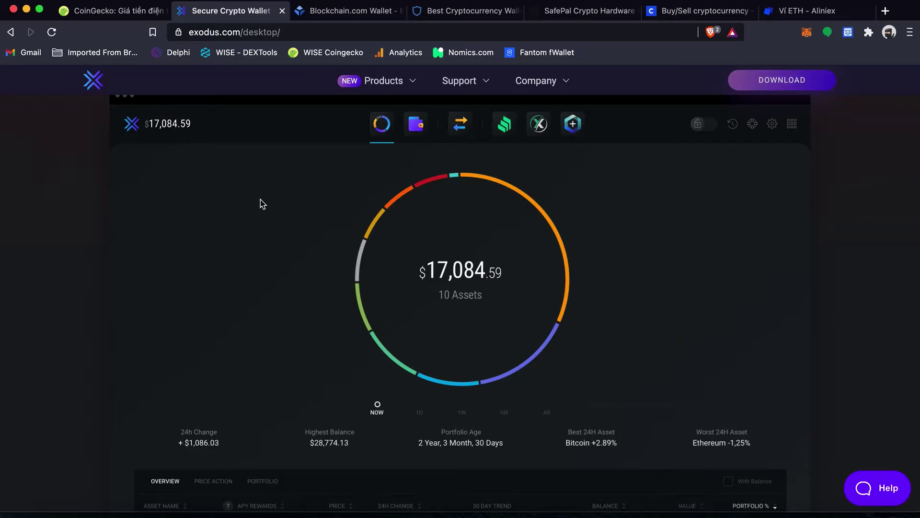
- Examine the supported cryptocurrency assets and the exchange feature on the Exodus desktop page
{"action": "scroll", "coordinate": [263, 204], "scroll_direction": "down", "scroll_amount": 15}
{"action": "scroll", "coordinate": [263, 204], "scroll_direction": "down", "scroll_amount": 3}
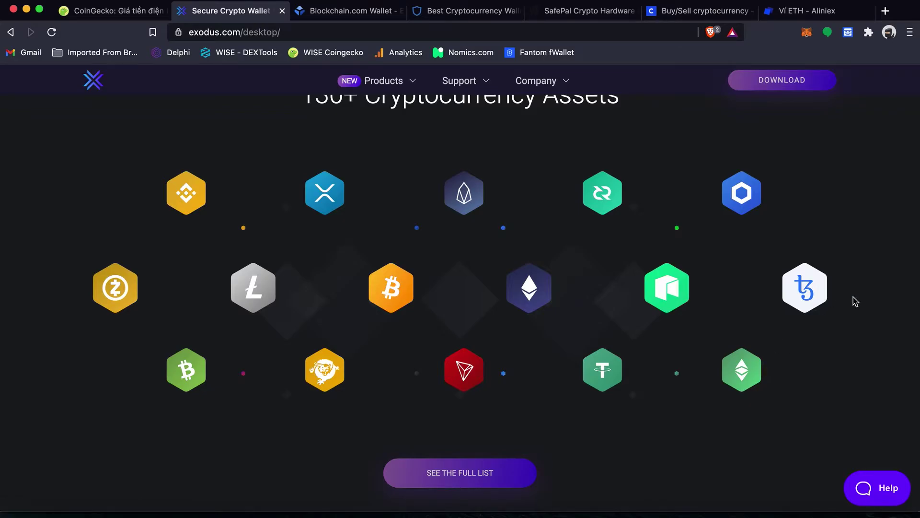
{"action": "scroll", "coordinate": [856, 301], "scroll_direction": "down", "scroll_amount": 10}
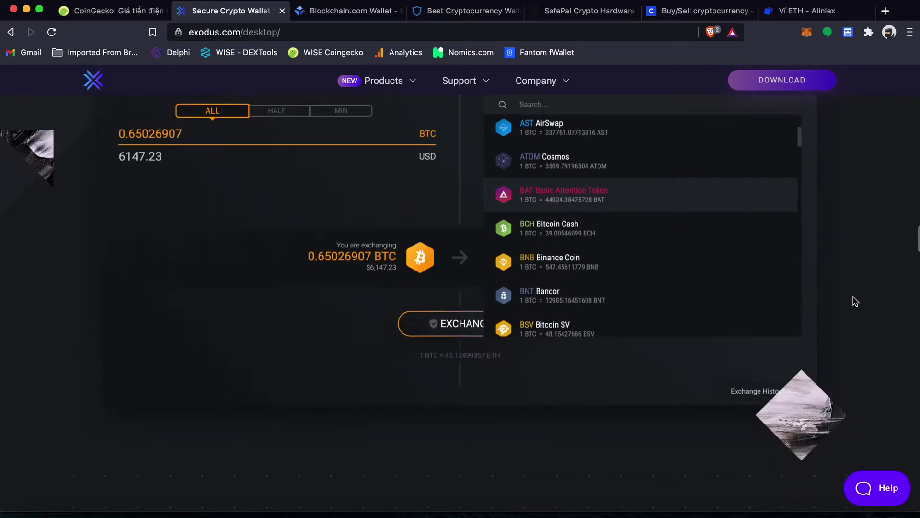
{"action": "scroll", "coordinate": [856, 301], "scroll_direction": "up", "scroll_amount": 2}
{"action": "scroll", "coordinate": [642, 309], "scroll_direction": "up", "scroll_amount": 6}
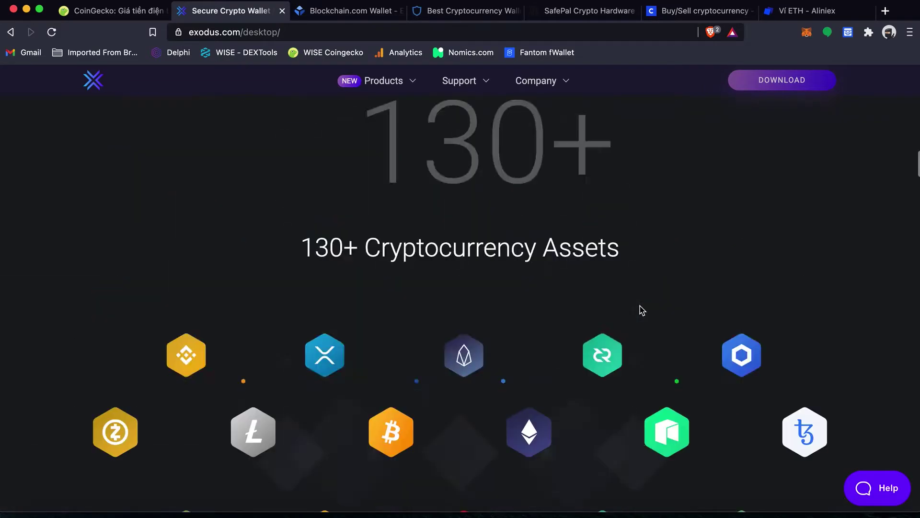
{"action": "scroll", "coordinate": [642, 310], "scroll_direction": "up", "scroll_amount": 10}
- View the Blockchain.com and Coinbase sign-up pages, ending on the Blockchain.com wallet options
{"action": "left_click", "coordinate": [357, 14]}
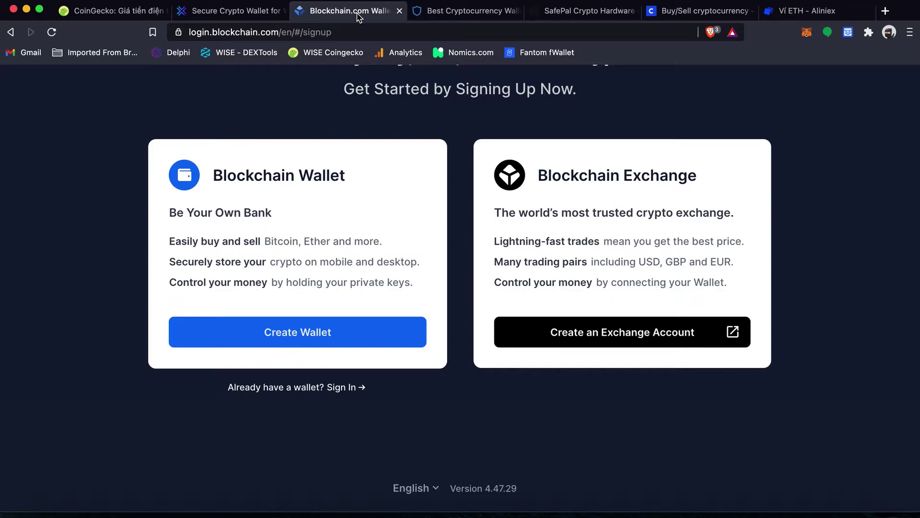
{"action": "left_click", "coordinate": [700, 12]}
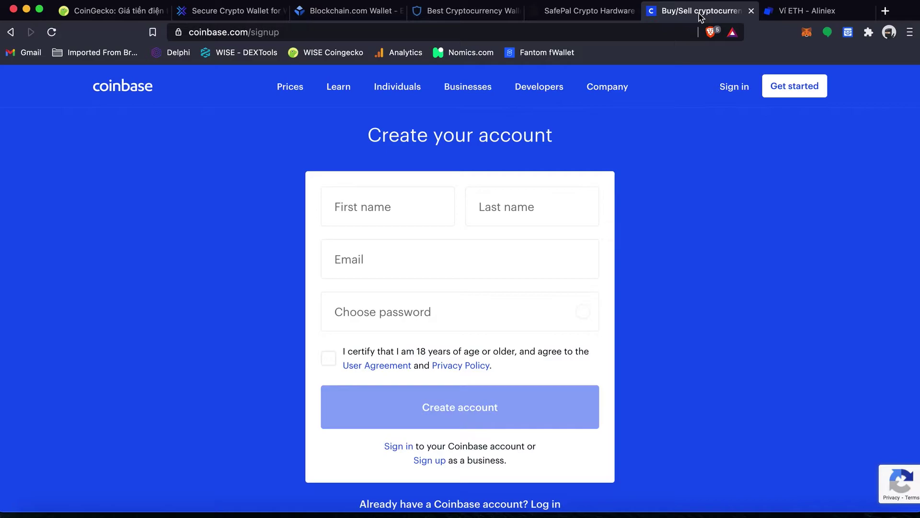
{"action": "left_click", "coordinate": [354, 15]}
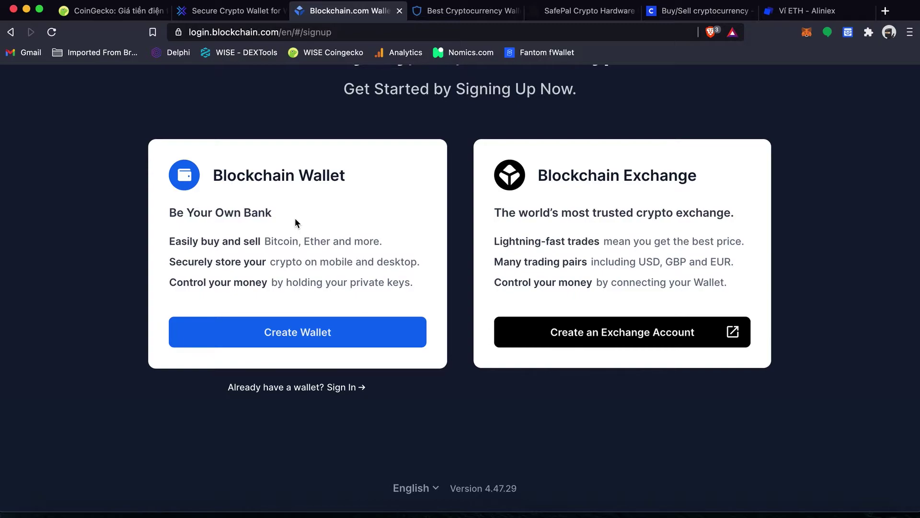
- Open the Blockchain Wallet creation form and examine its account fields, recovery phrase consent and mobile app options
{"action": "left_click", "coordinate": [298, 331]}
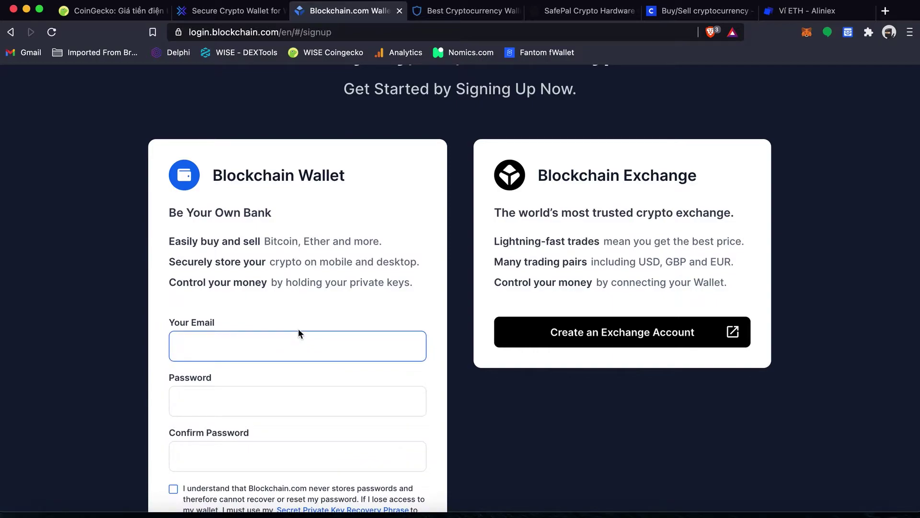
{"action": "scroll", "coordinate": [299, 331], "scroll_direction": "down", "scroll_amount": 3}
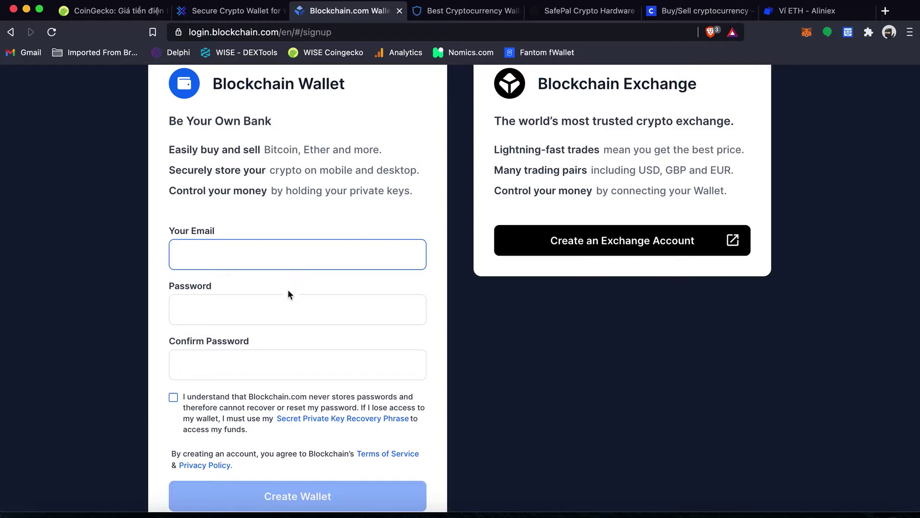
{"action": "scroll", "coordinate": [279, 310], "scroll_direction": "down", "scroll_amount": 2}
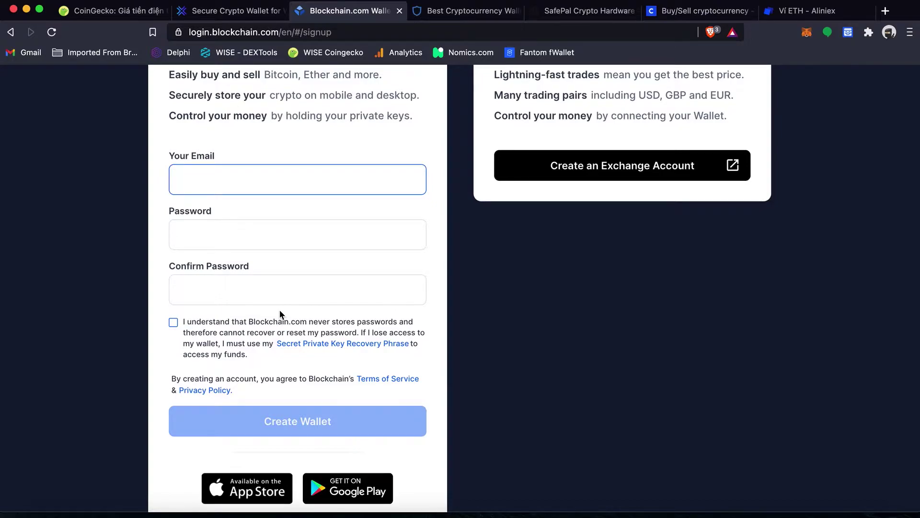
{"action": "scroll", "coordinate": [279, 315], "scroll_direction": "down", "scroll_amount": 2}
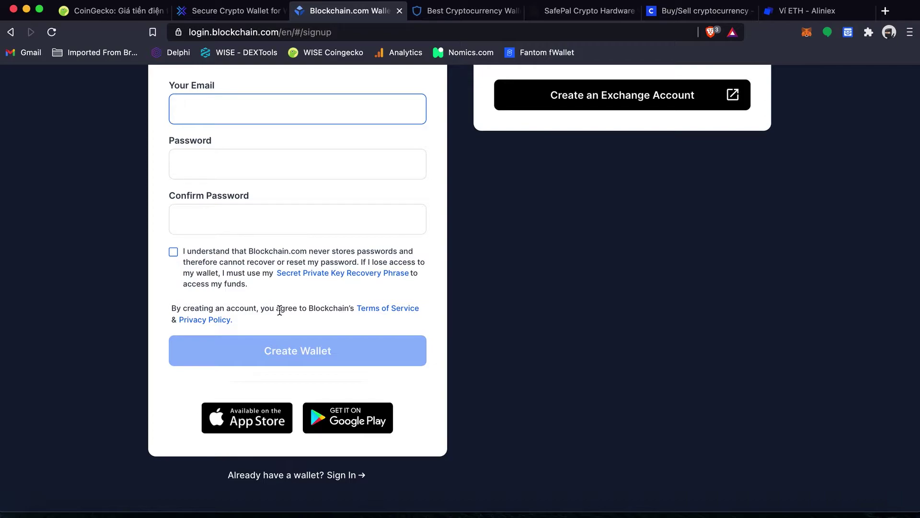
{"action": "scroll", "coordinate": [280, 310], "scroll_direction": "up", "scroll_amount": 5}
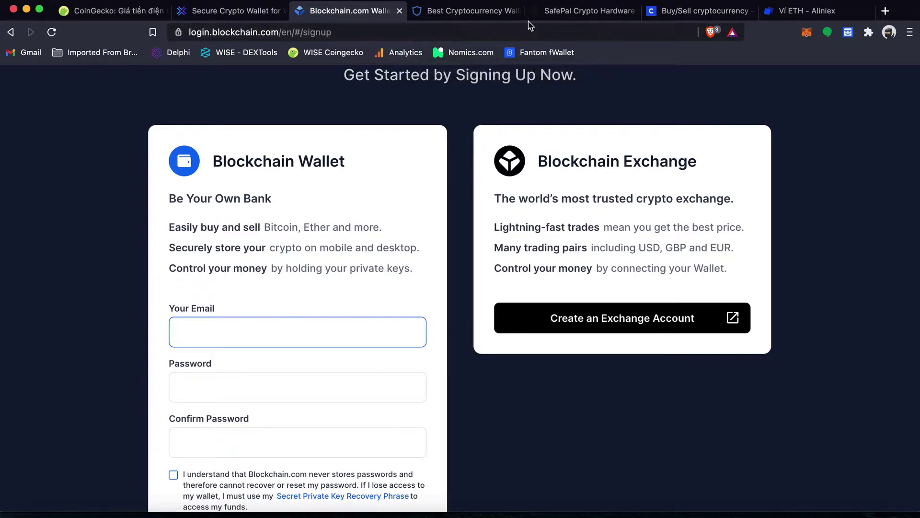
- View the Coinbase sign-up and Trust Wallet pages, ending with a look through the SafePal home page
{"action": "left_click", "coordinate": [701, 13]}
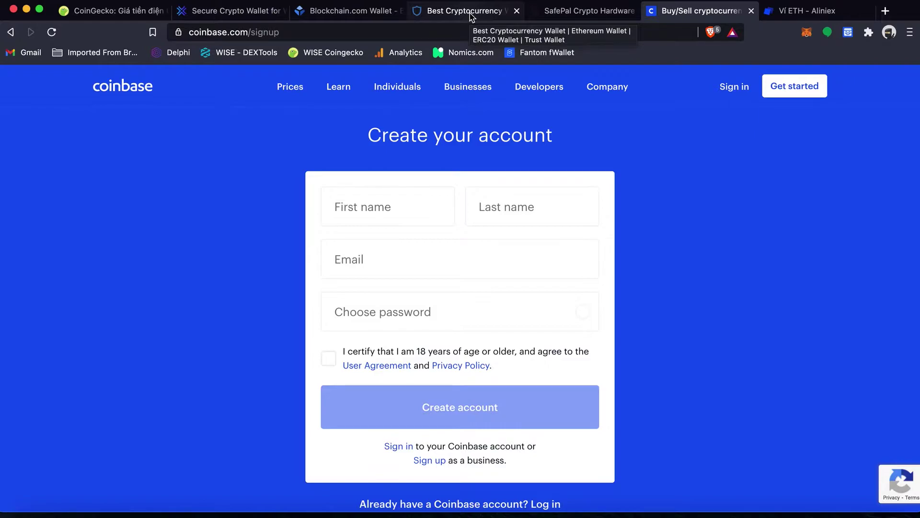
{"action": "left_click", "coordinate": [471, 17]}
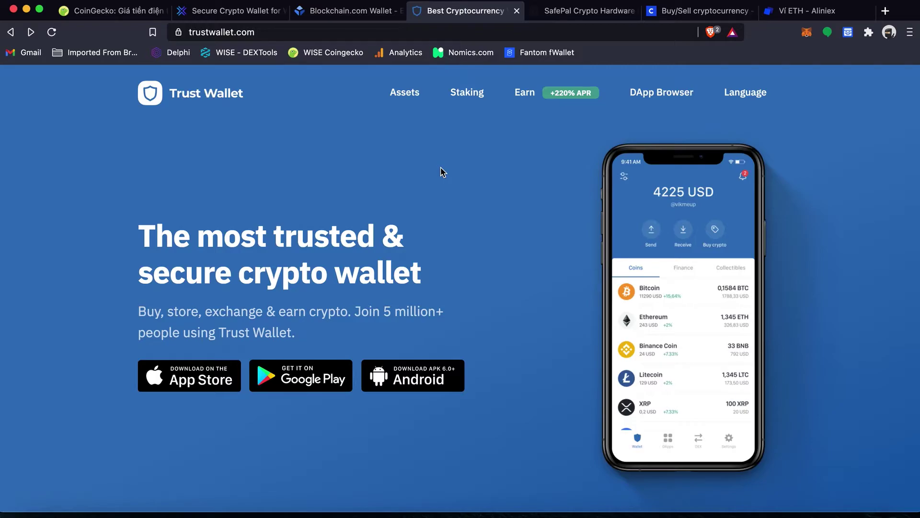
{"action": "left_click", "coordinate": [587, 11]}
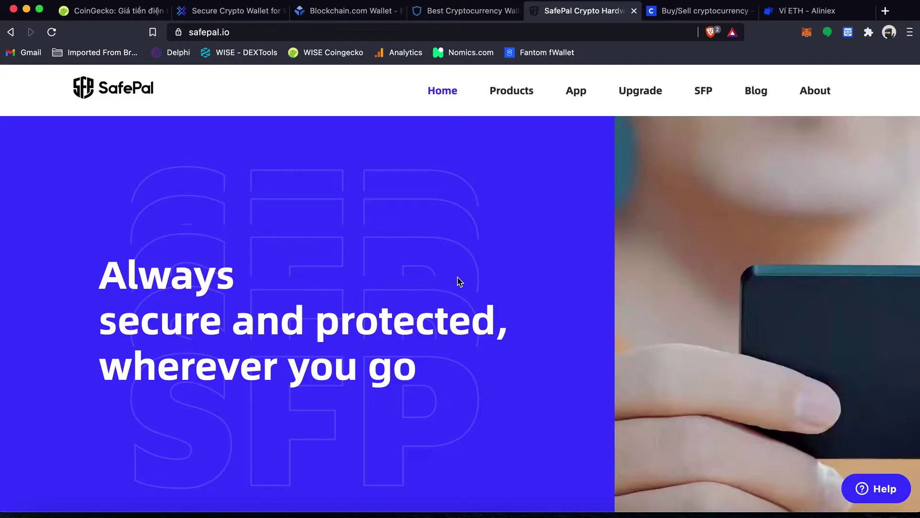
{"action": "scroll", "coordinate": [459, 281], "scroll_direction": "down", "scroll_amount": 10}
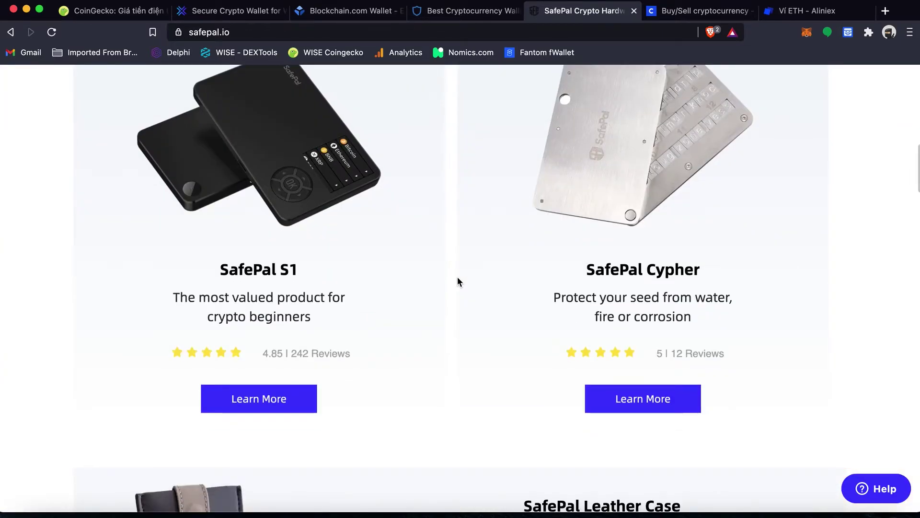
{"action": "scroll", "coordinate": [458, 277], "scroll_direction": "up", "scroll_amount": 10}
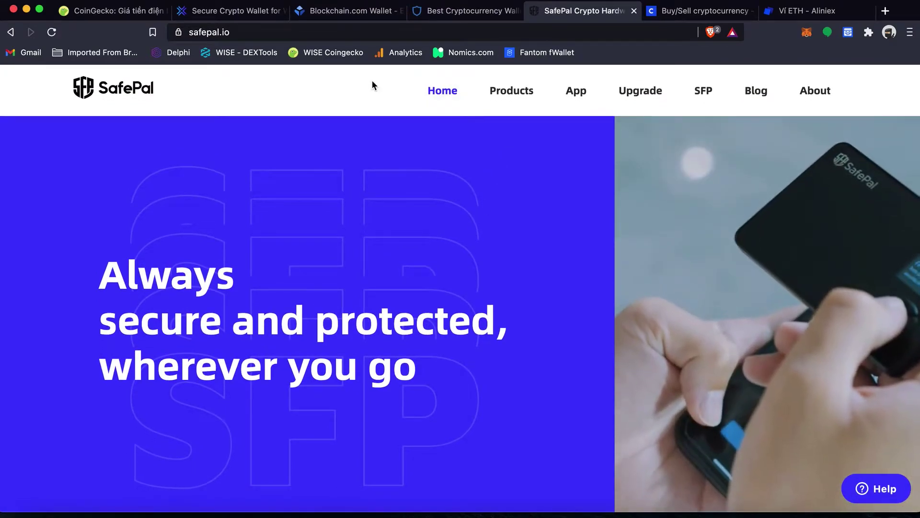
- View Trust Wallet's Google Play listing from its website and return to the Trust Wallet home page
{"action": "left_click", "coordinate": [473, 21]}
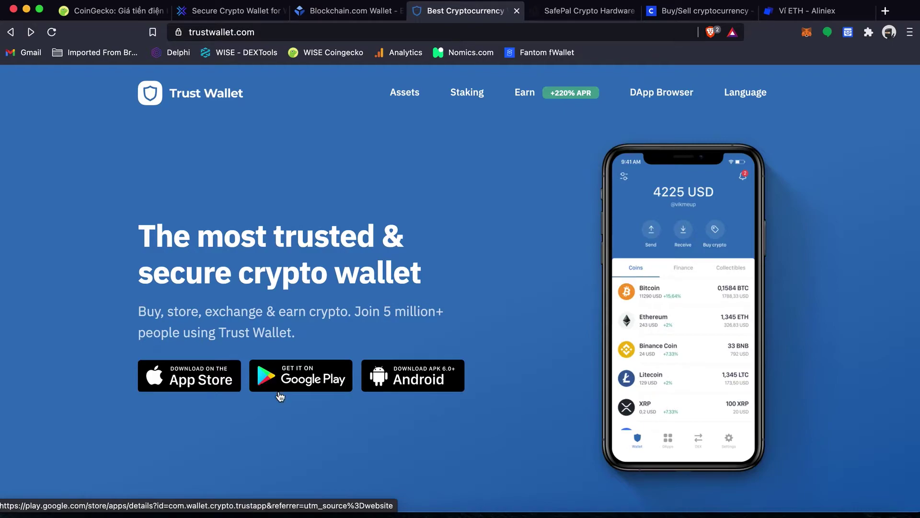
{"action": "left_click", "coordinate": [309, 381]}
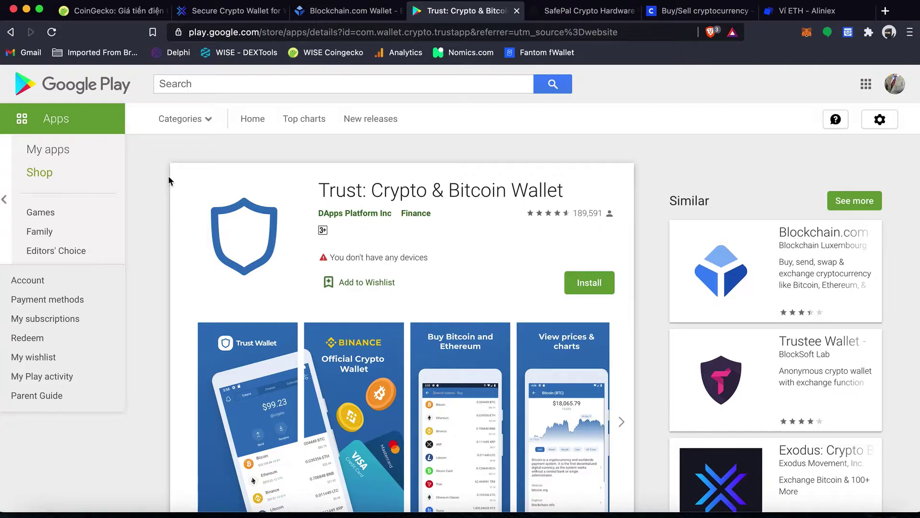
{"action": "left_click", "coordinate": [10, 32]}
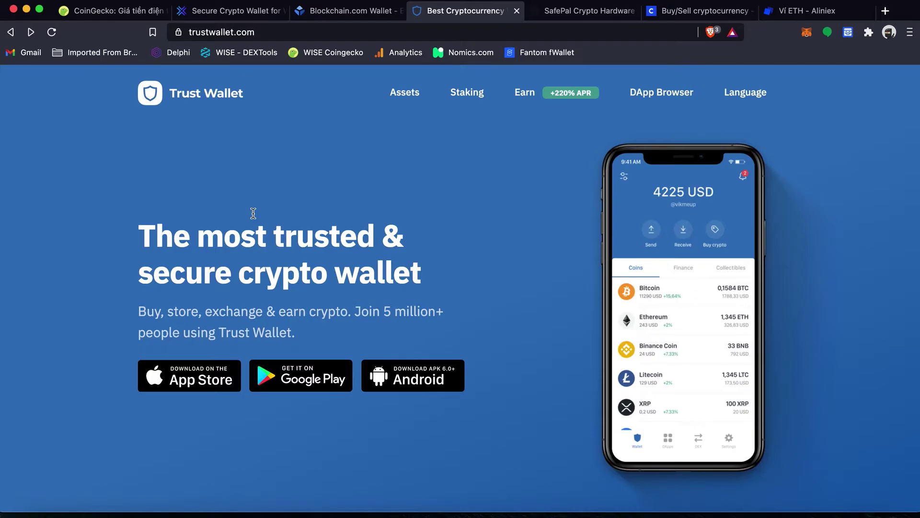
- Examine the S1, Cypher and Leather Case products on the SafePal site, comparing briefly with the Trust Wallet page
{"action": "left_click", "coordinate": [563, 17]}
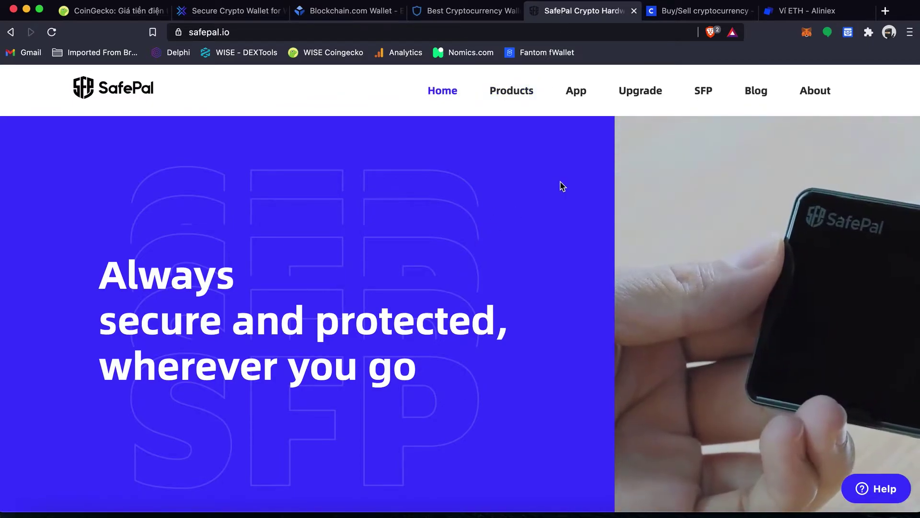
{"action": "scroll", "coordinate": [562, 186], "scroll_direction": "down", "scroll_amount": 10}
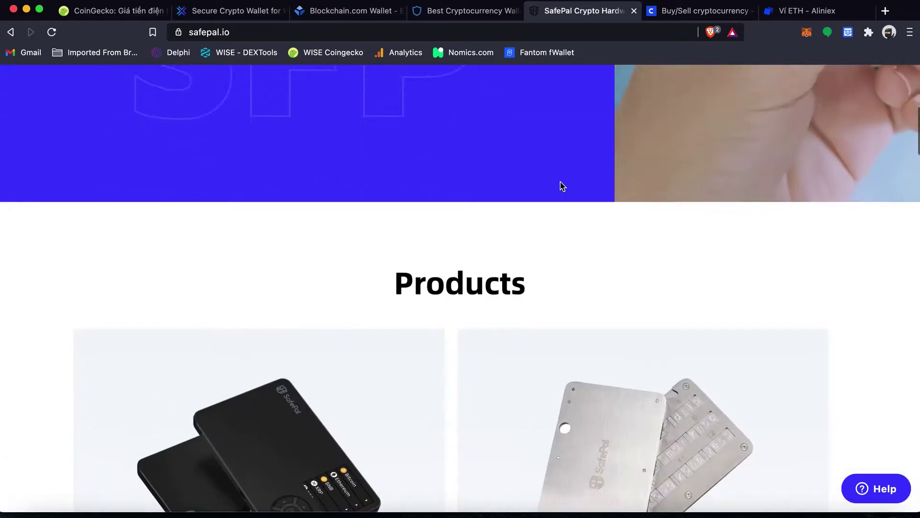
{"action": "scroll", "coordinate": [561, 186], "scroll_direction": "down", "scroll_amount": 10}
{"action": "scroll", "coordinate": [561, 186], "scroll_direction": "up", "scroll_amount": 12}
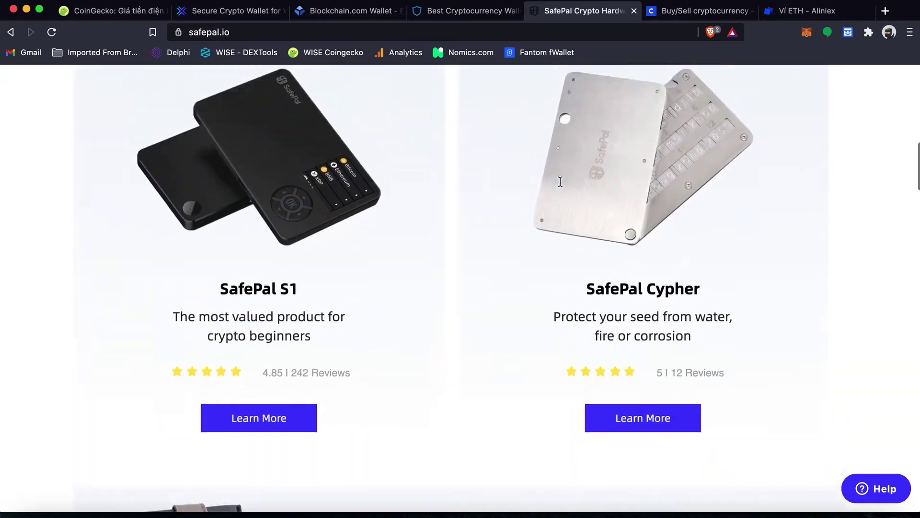
{"action": "left_click", "coordinate": [458, 18]}
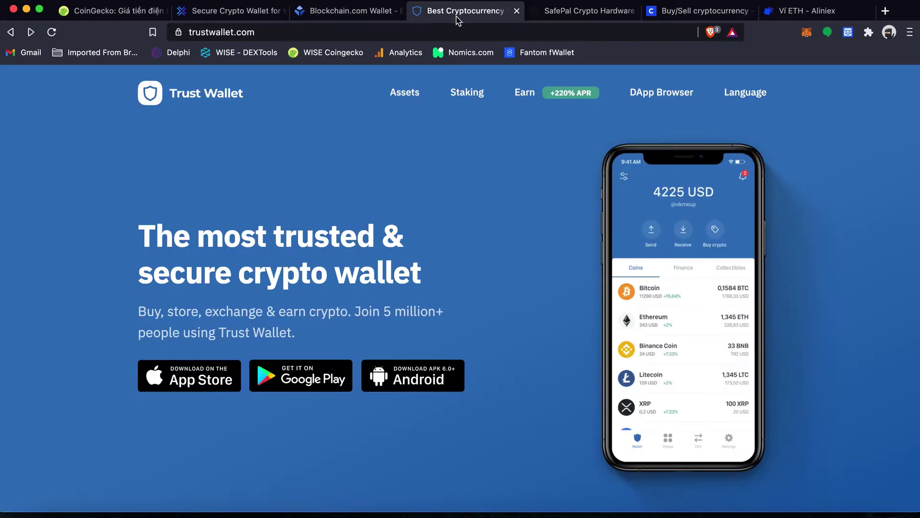
{"action": "left_click", "coordinate": [569, 13]}
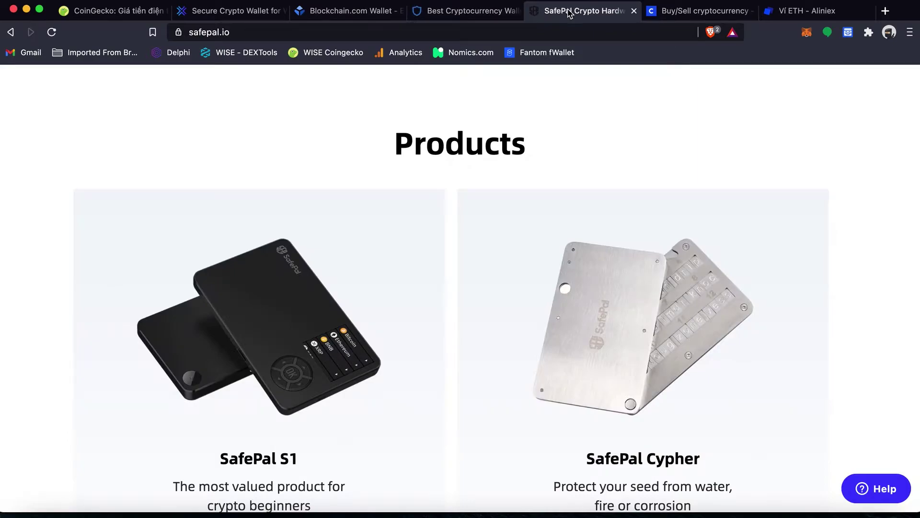
{"action": "scroll", "coordinate": [335, 285], "scroll_direction": "down", "scroll_amount": 2}
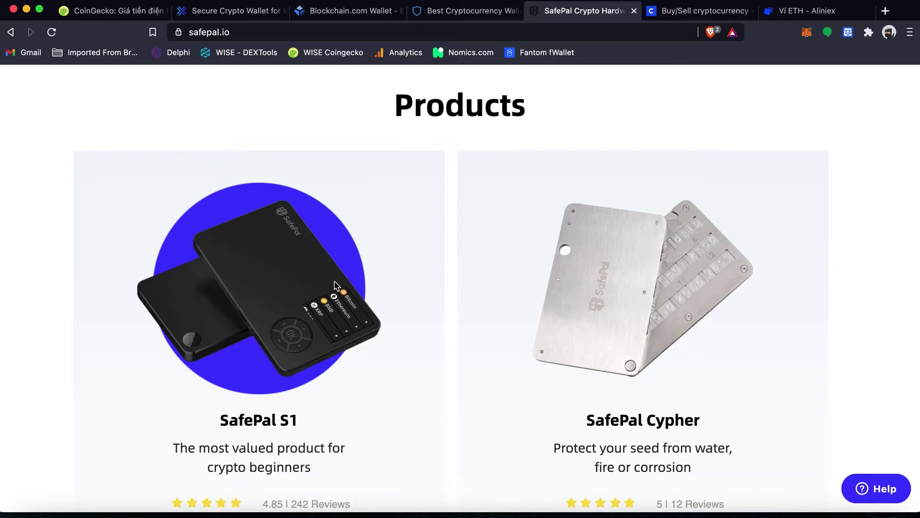
{"action": "scroll", "coordinate": [336, 286], "scroll_direction": "down", "scroll_amount": 3}
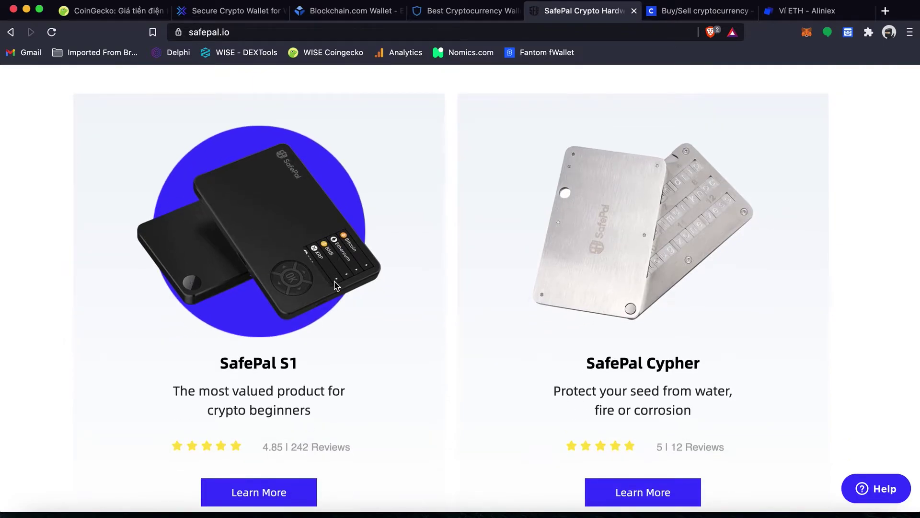
{"action": "scroll", "coordinate": [335, 285], "scroll_direction": "down", "scroll_amount": 4}
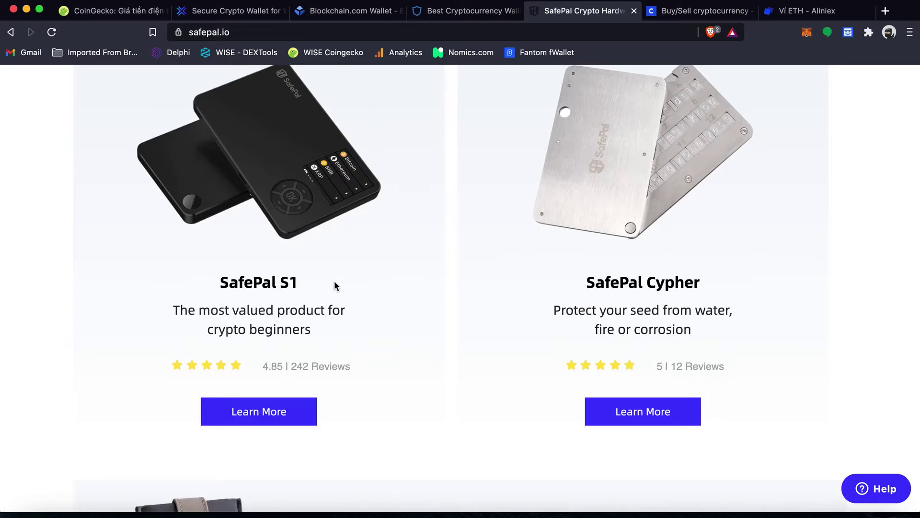
{"action": "scroll", "coordinate": [604, 271], "scroll_direction": "down", "scroll_amount": 12}
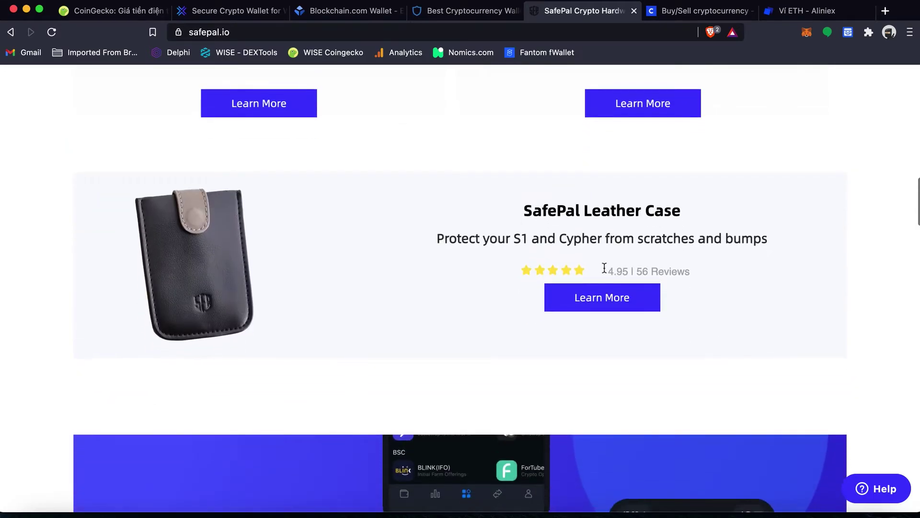
{"action": "scroll", "coordinate": [605, 272], "scroll_direction": "up", "scroll_amount": 14}
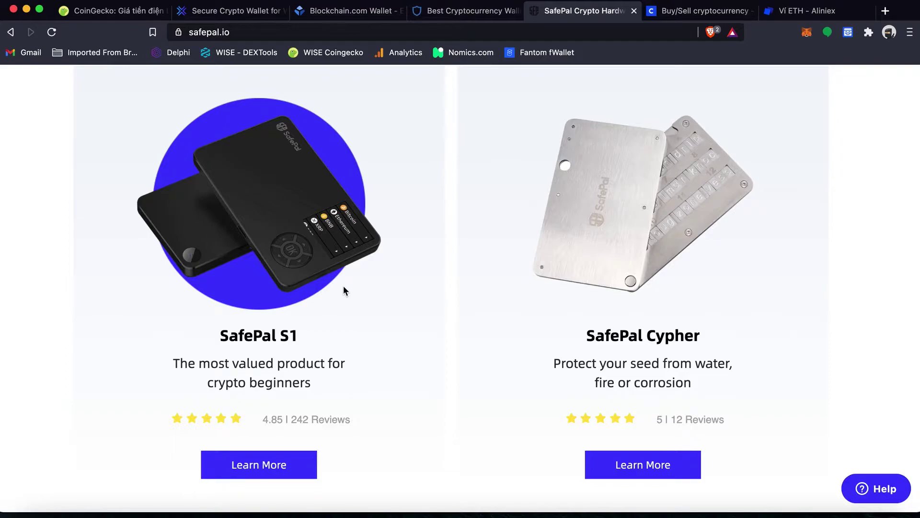
- Return to the Trust Wallet page and view the MetaMask browser extension's unlock screen, closing it again
{"action": "left_click", "coordinate": [445, 11]}
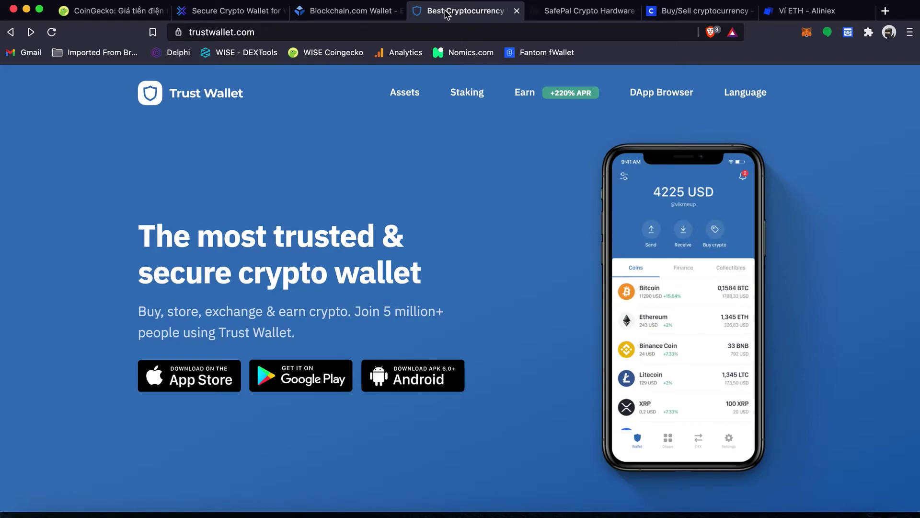
{"action": "left_click", "coordinate": [806, 33]}
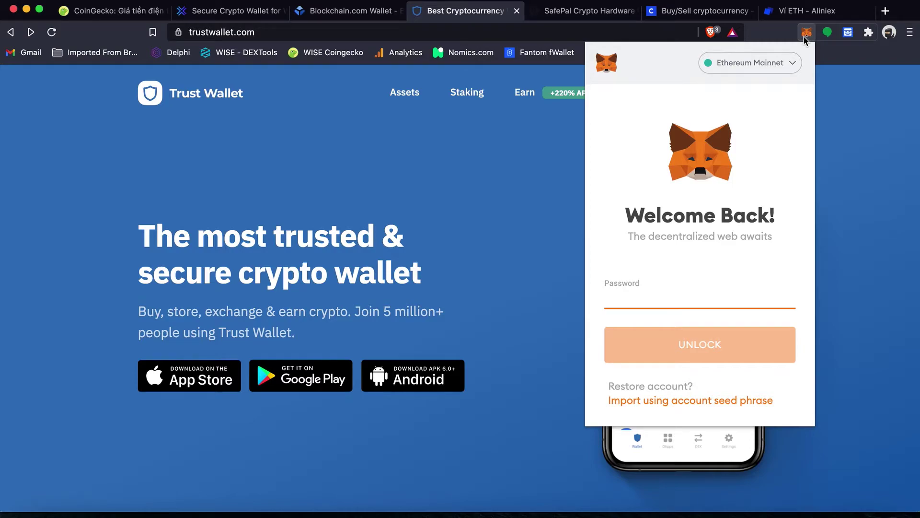
{"action": "left_click", "coordinate": [503, 20]}
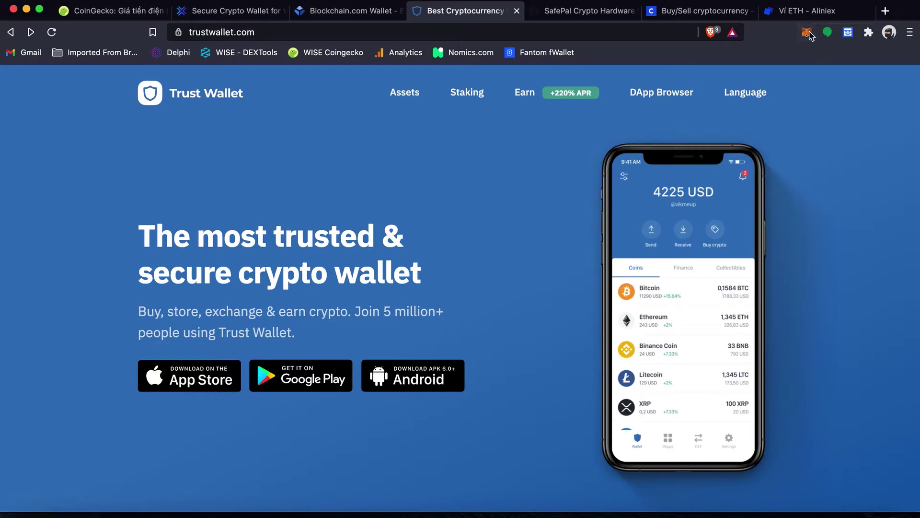
{"action": "left_click", "coordinate": [808, 33]}
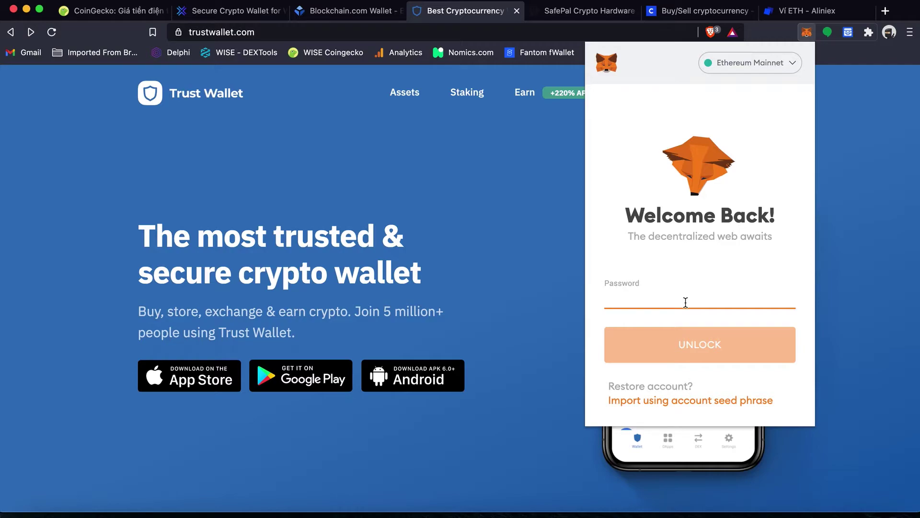
{"action": "left_click", "coordinate": [498, 221]}
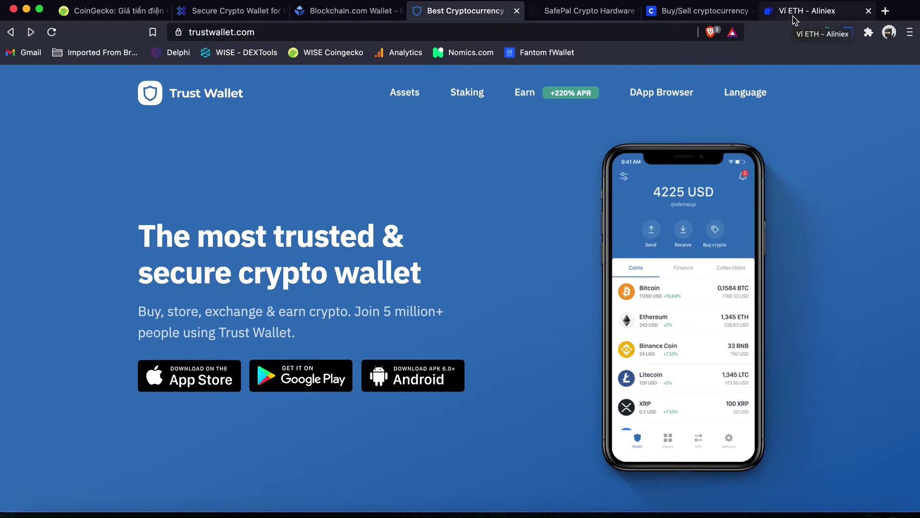
{"action": "left_click", "coordinate": [475, 1]}
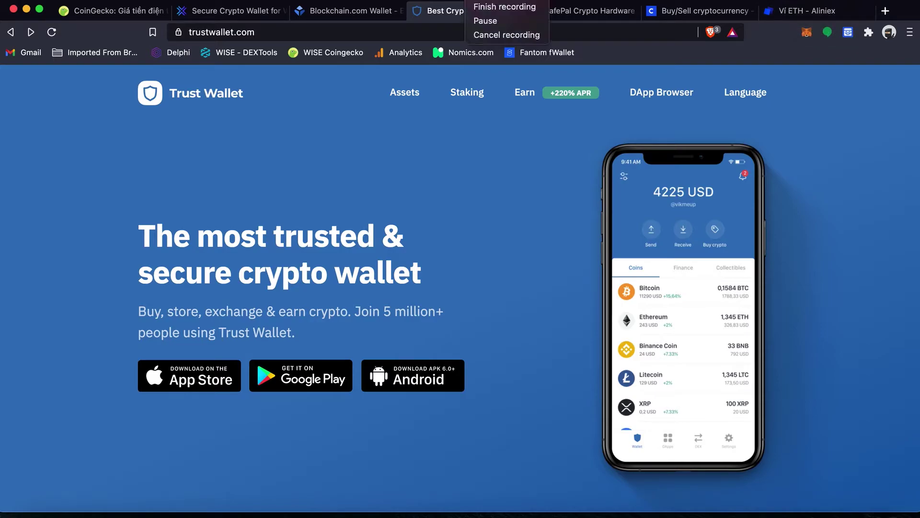
{"action": "left_click", "coordinate": [502, 21]}
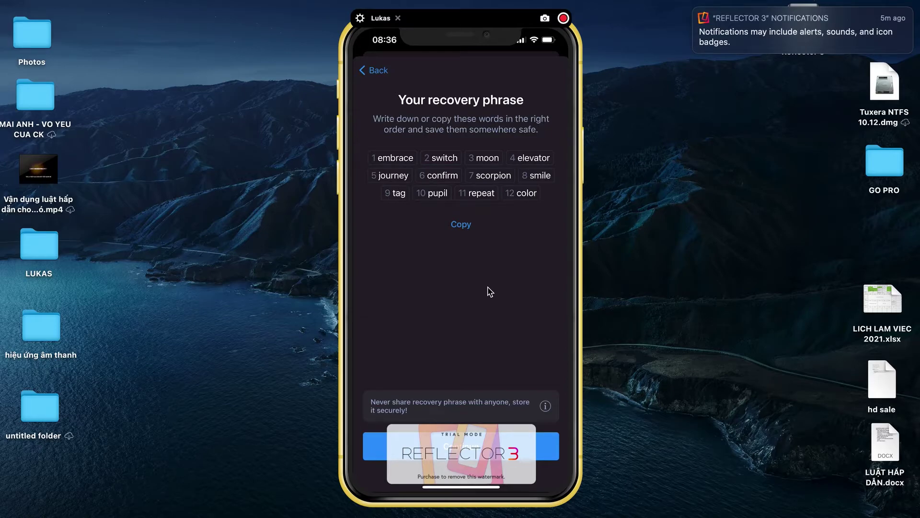
{"action": "left_click", "coordinate": [507, 2]}
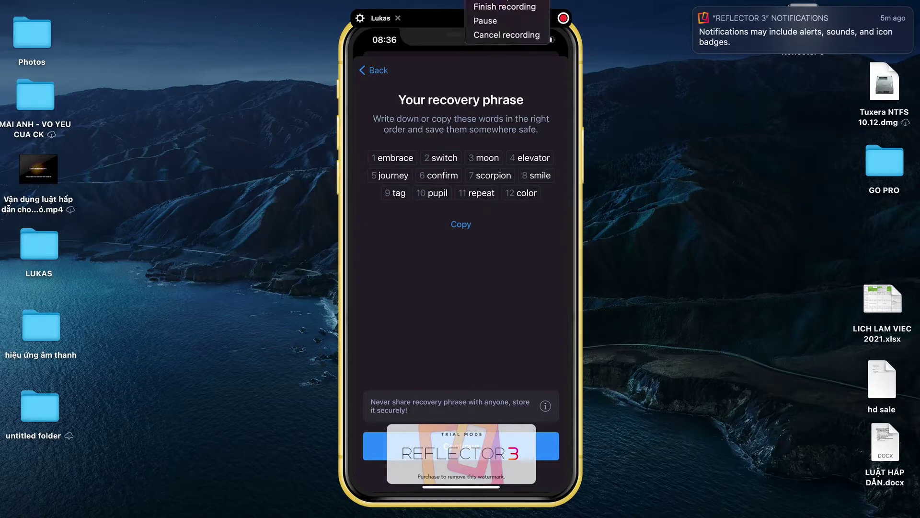
{"action": "left_click", "coordinate": [506, 20]}
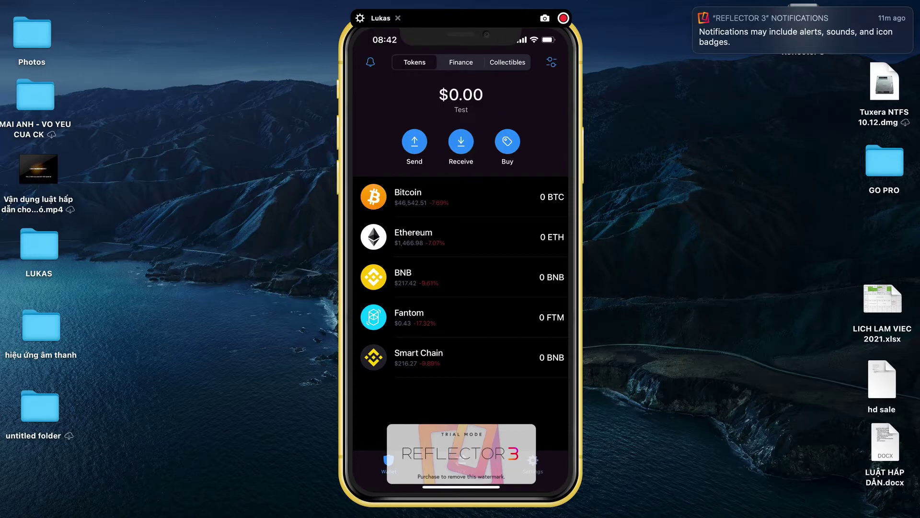
{"action": "left_click", "coordinate": [505, 4]}
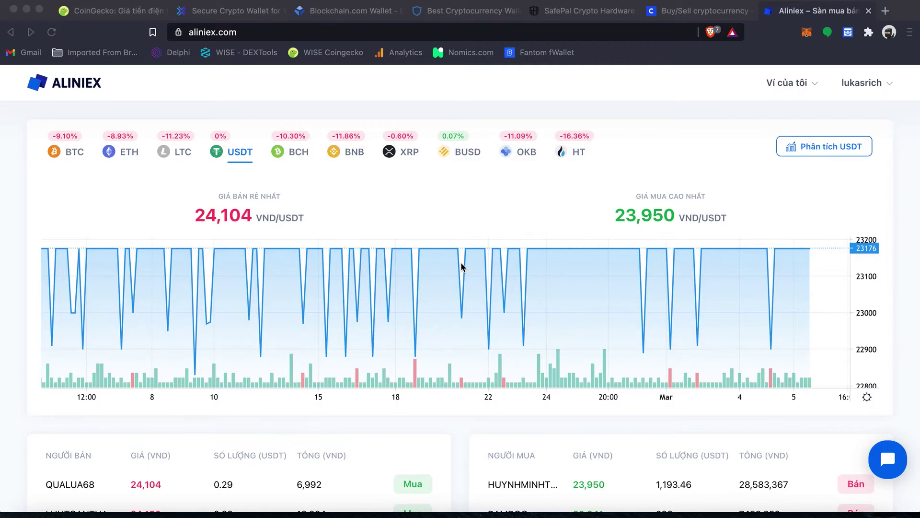
- Revisit the Trust Wallet home page and go to the Exodus desktop wallet page
{"action": "left_click", "coordinate": [481, 11]}
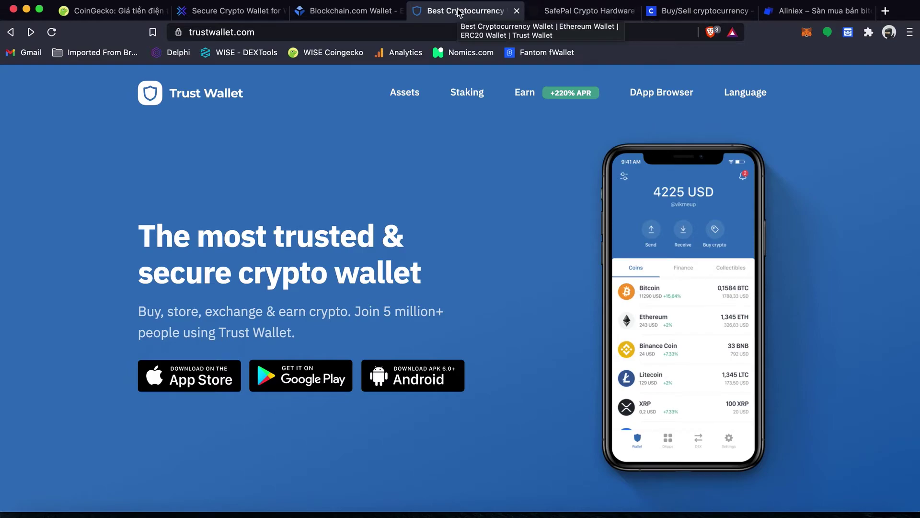
{"action": "left_click", "coordinate": [230, 12]}
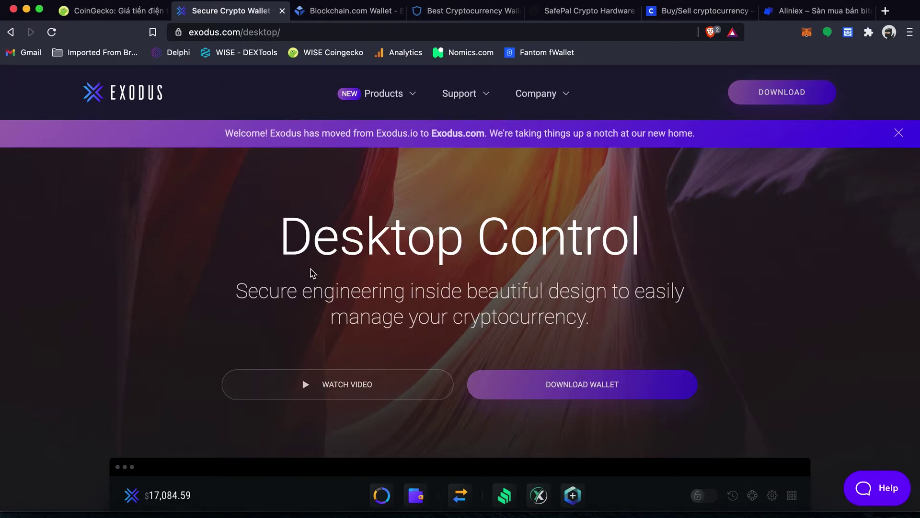
- Open the Exodus wallet download page and examine the desktop and mobile download options
{"action": "scroll", "coordinate": [266, 217], "scroll_direction": "down", "scroll_amount": 3}
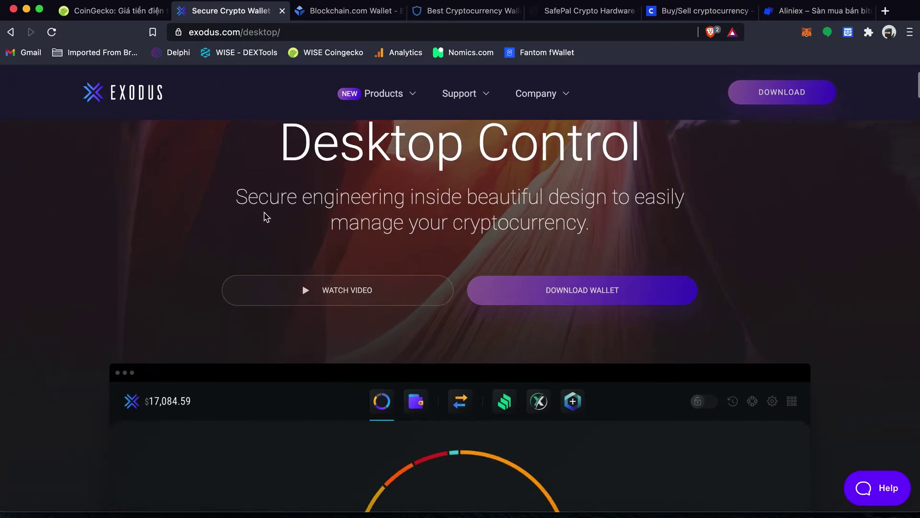
{"action": "left_click", "coordinate": [581, 292]}
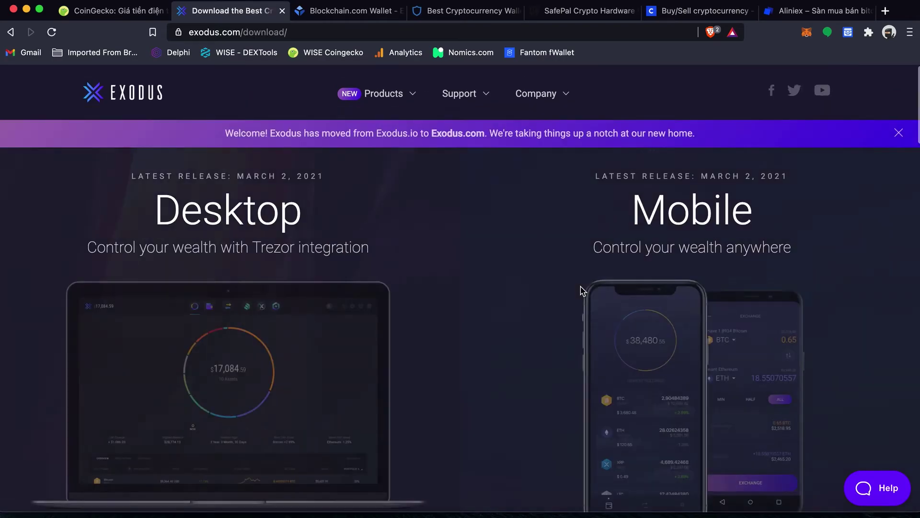
{"action": "scroll", "coordinate": [194, 238], "scroll_direction": "down", "scroll_amount": 5}
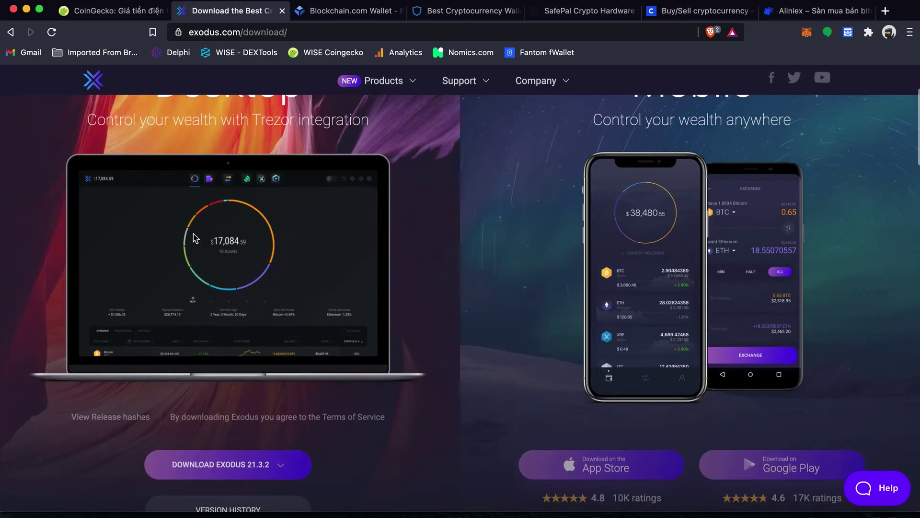
{"action": "scroll", "coordinate": [195, 238], "scroll_direction": "up", "scroll_amount": 3}
{"action": "scroll", "coordinate": [195, 239], "scroll_direction": "down", "scroll_amount": 3}
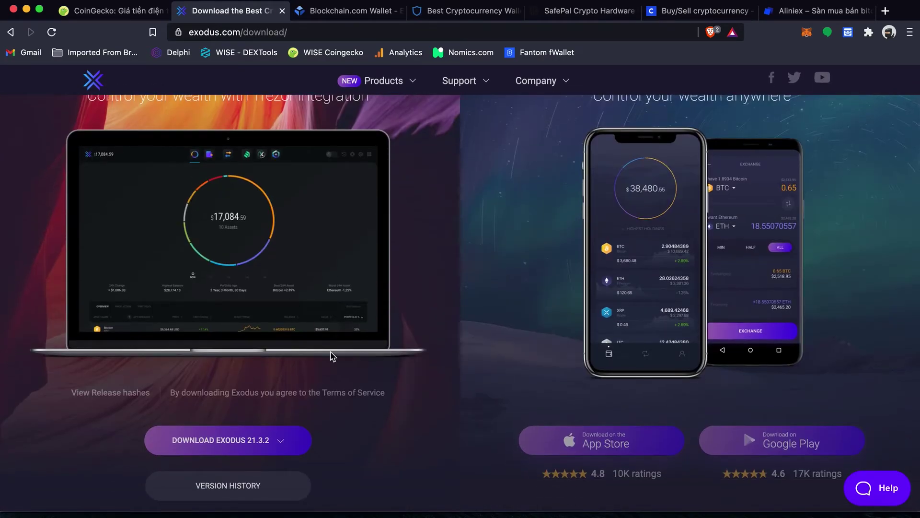
{"action": "scroll", "coordinate": [330, 355], "scroll_direction": "down", "scroll_amount": 5}
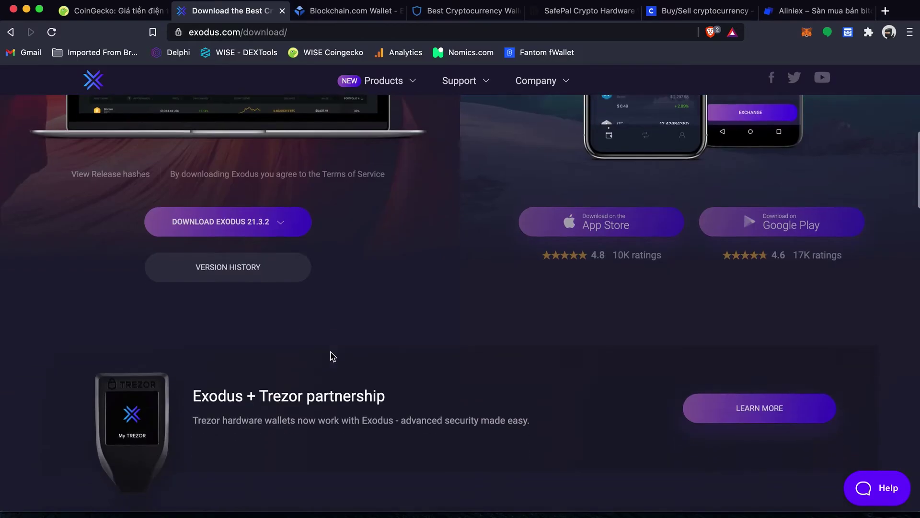
{"action": "scroll", "coordinate": [331, 355], "scroll_direction": "up", "scroll_amount": 4}
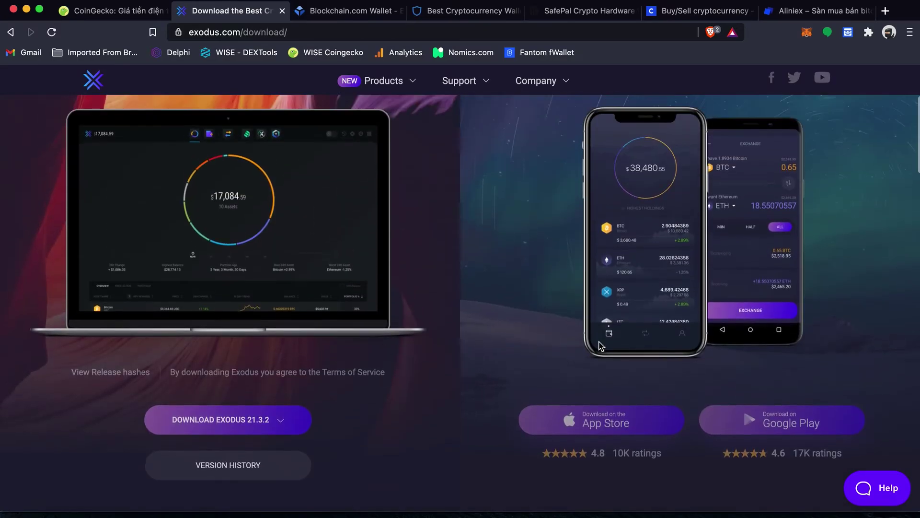
{"action": "scroll", "coordinate": [740, 239], "scroll_direction": "up", "scroll_amount": 2}
{"action": "scroll", "coordinate": [743, 238], "scroll_direction": "down", "scroll_amount": 3}
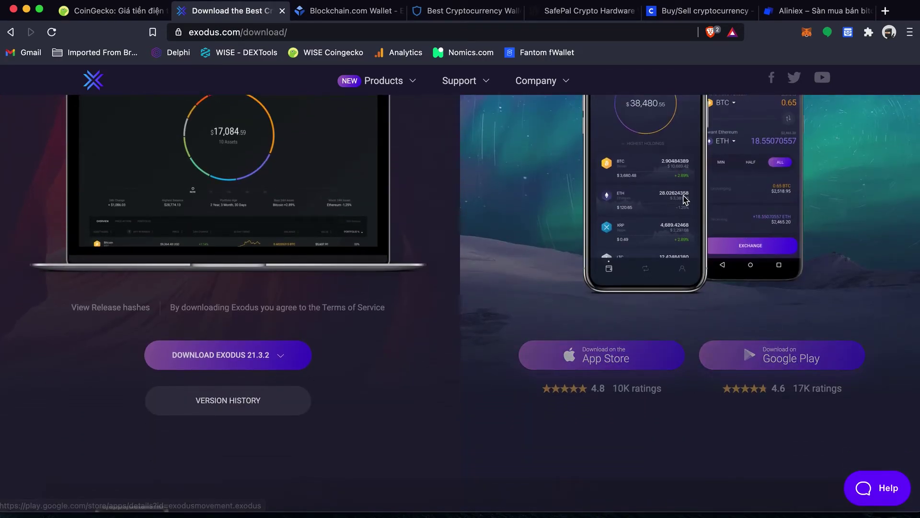
{"action": "scroll", "coordinate": [467, 205], "scroll_direction": "up", "scroll_amount": 2}
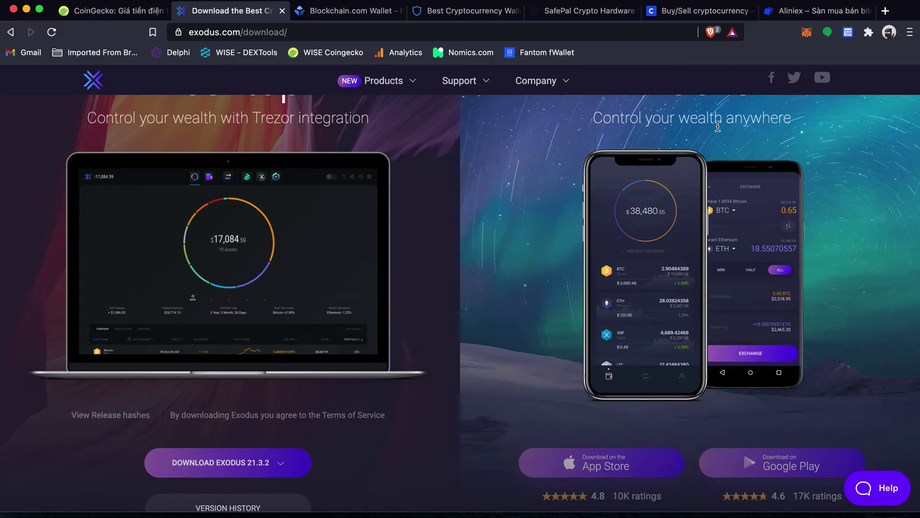
- Bring up the Aliniex page, launch the Exodus desktop app, and view its 12-word Restore Wallet screen before returning to login
{"action": "left_click", "coordinate": [801, 11]}
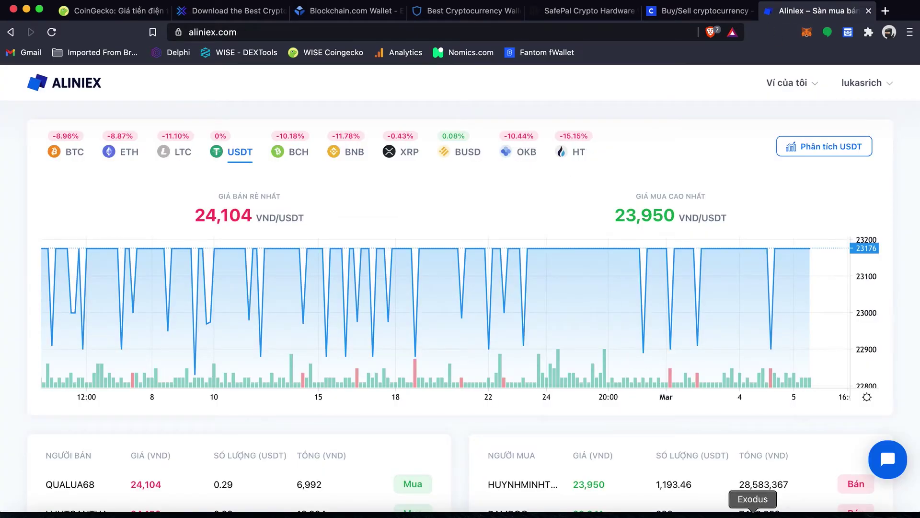
{"action": "left_click", "coordinate": [753, 514]}
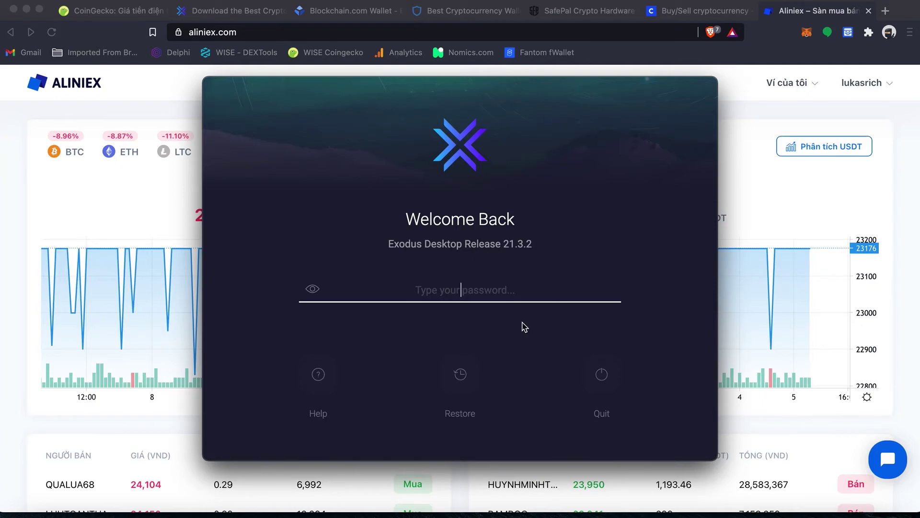
{"action": "left_click", "coordinate": [463, 382]}
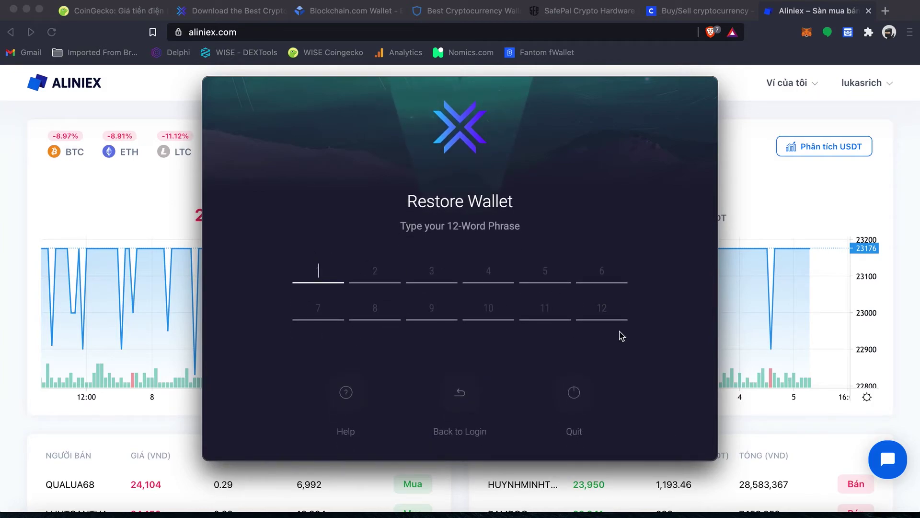
{"action": "left_click", "coordinate": [461, 396]}
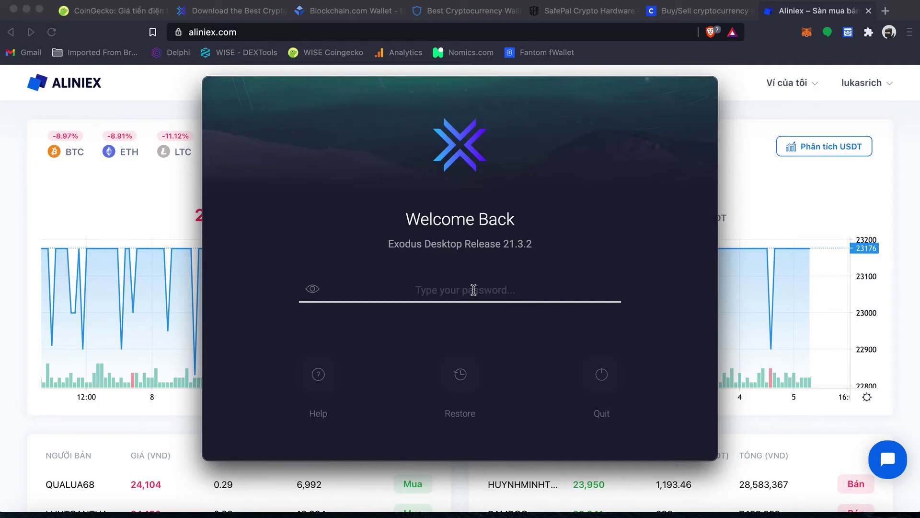
- Unlock the Exodus desktop wallet by entering the wallet password
{"action": "type", "text": "•••••••"}
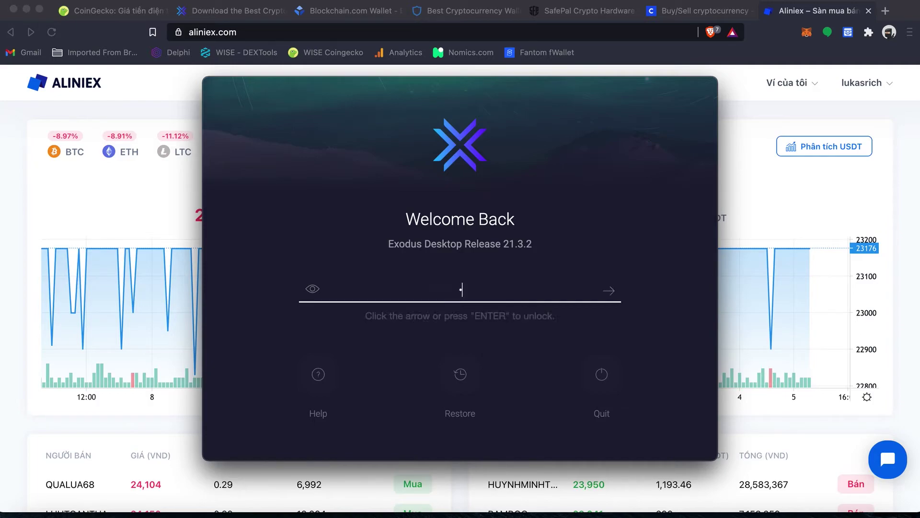
{"action": "type", "text": "•••••••"}
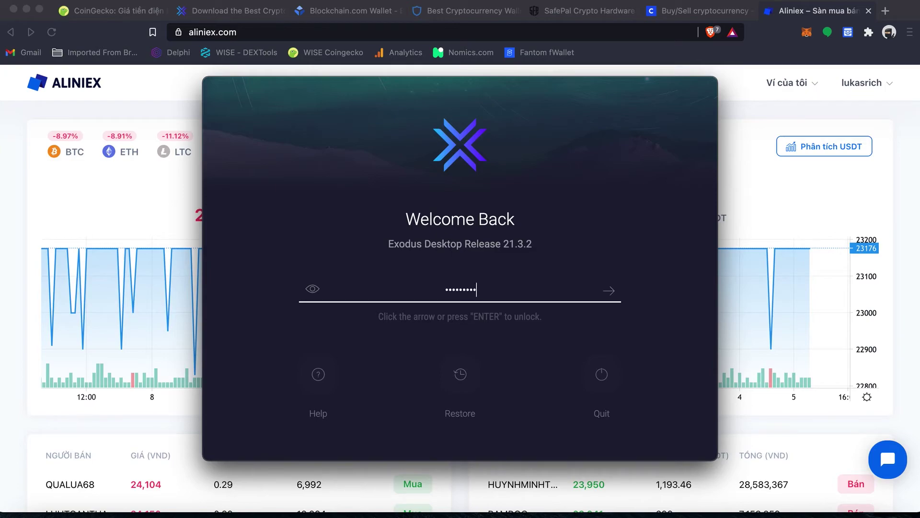
{"action": "type", "text": "•"}
{"action": "key", "text": "Return"}
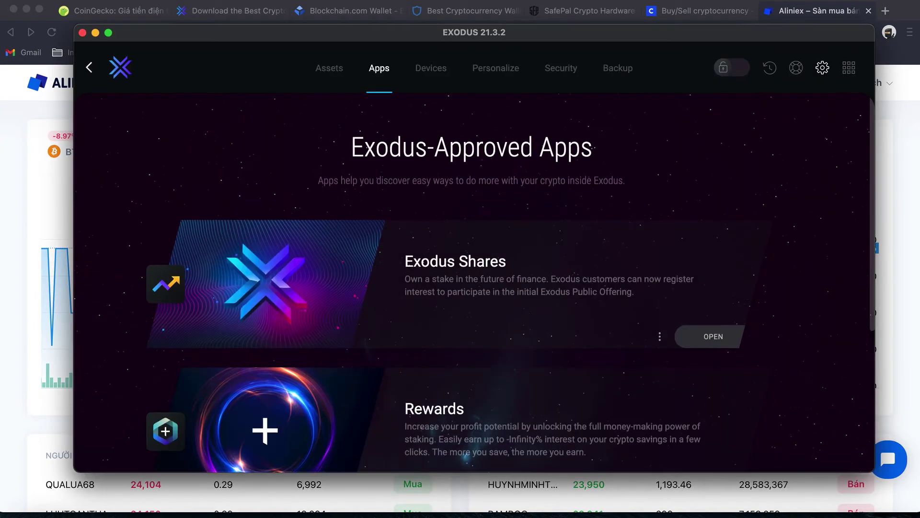
- Go to the Exodus portfolio overview, switch the total's display unit, and look through the portfolio statistics and asset list
{"action": "left_click", "coordinate": [91, 75]}
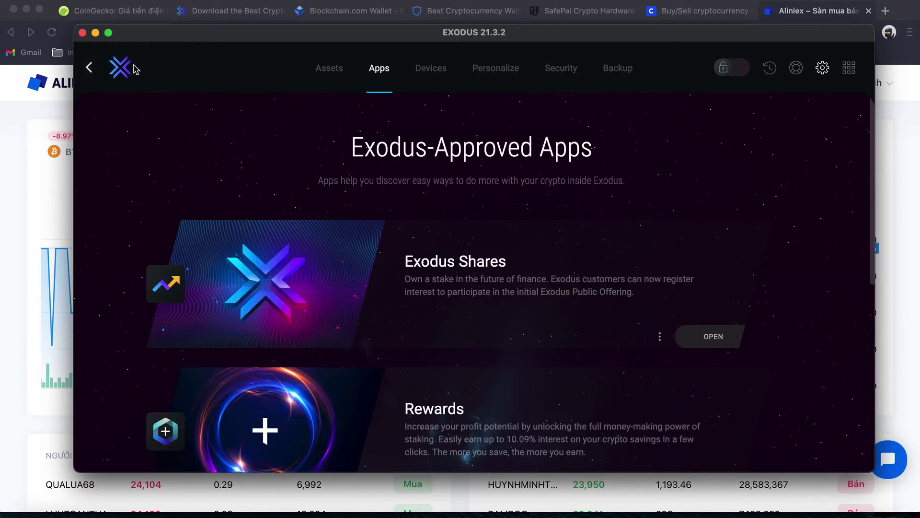
{"action": "left_click", "coordinate": [127, 71]}
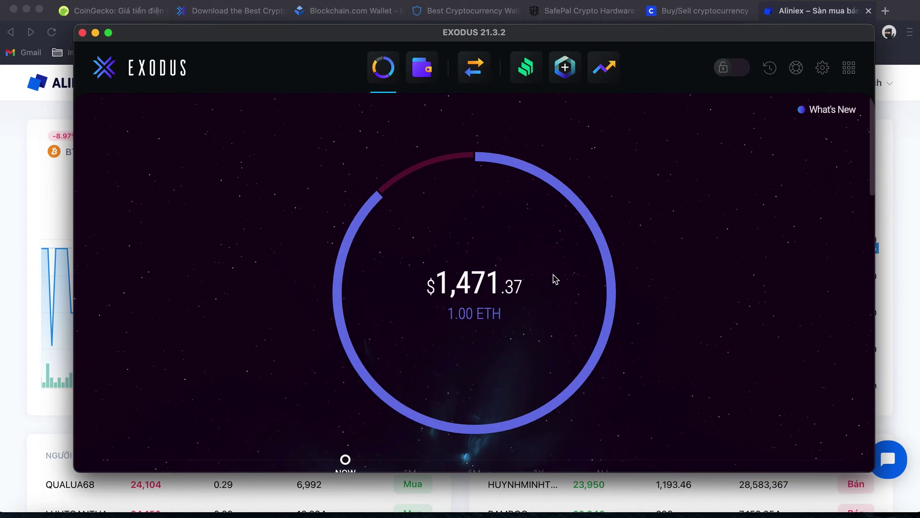
{"action": "left_click", "coordinate": [478, 297]}
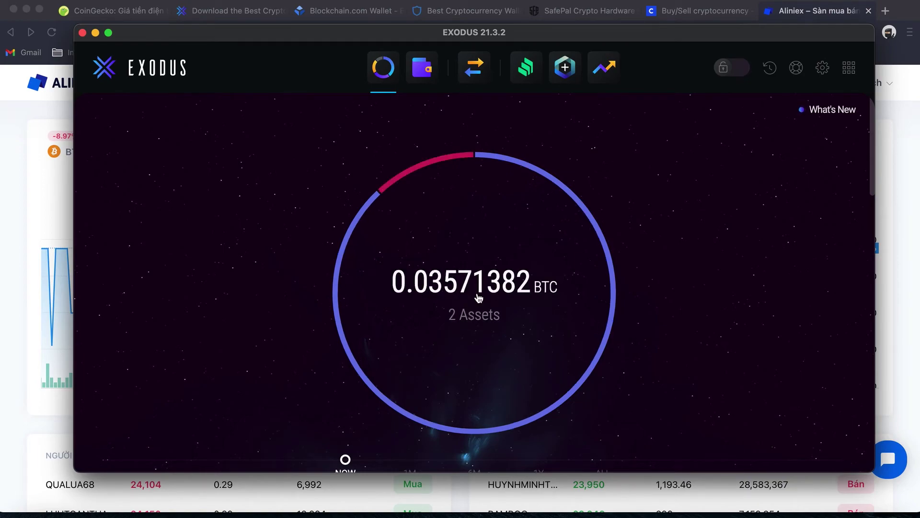
{"action": "left_click", "coordinate": [478, 298]}
{"action": "scroll", "coordinate": [478, 298], "scroll_direction": "down", "scroll_amount": 8}
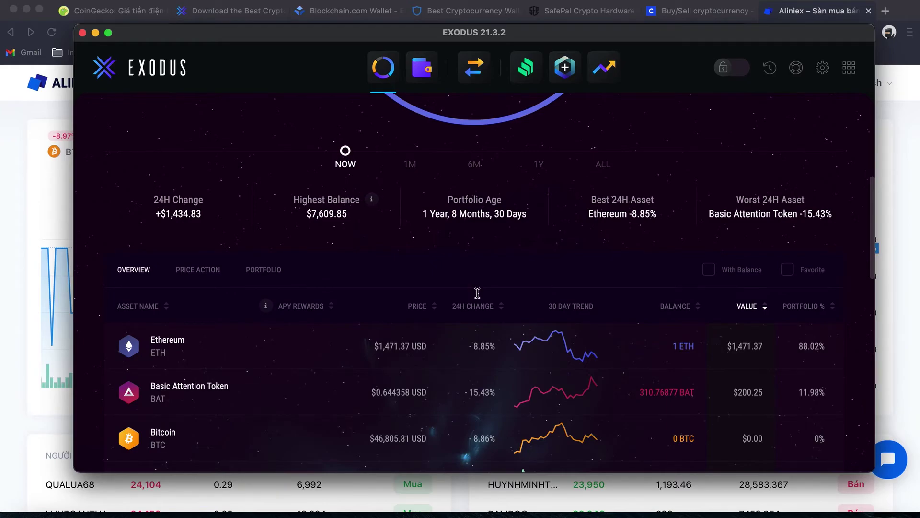
{"action": "scroll", "coordinate": [478, 293], "scroll_direction": "up", "scroll_amount": 8}
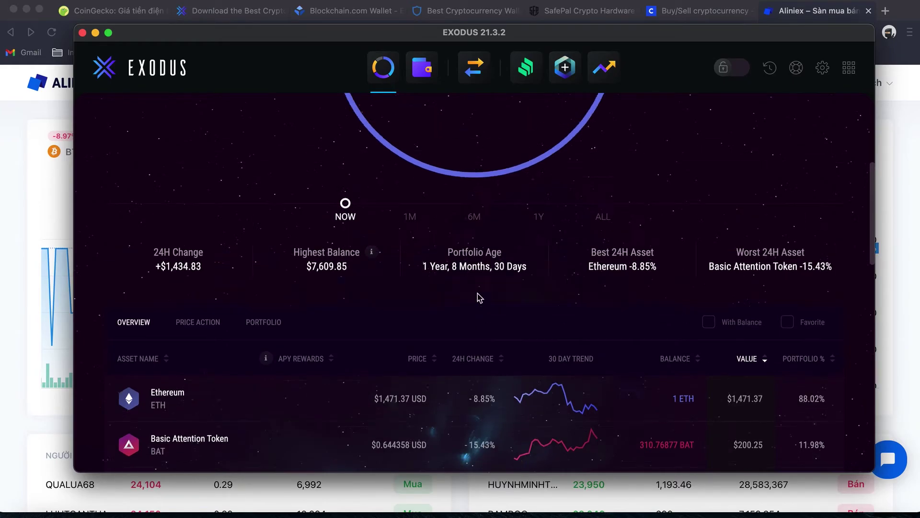
- Open the Ethereum wallet in Exodus and copy its receiving address
{"action": "left_click", "coordinate": [422, 73]}
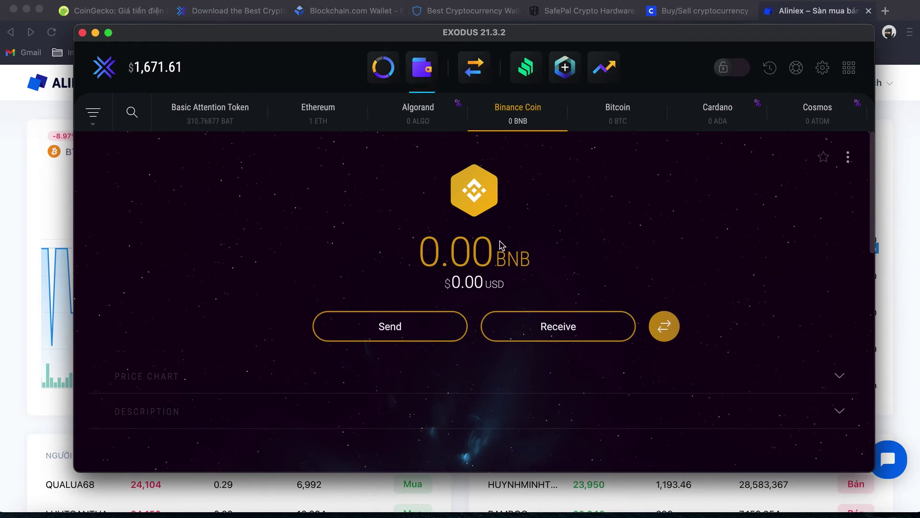
{"action": "left_click", "coordinate": [318, 118]}
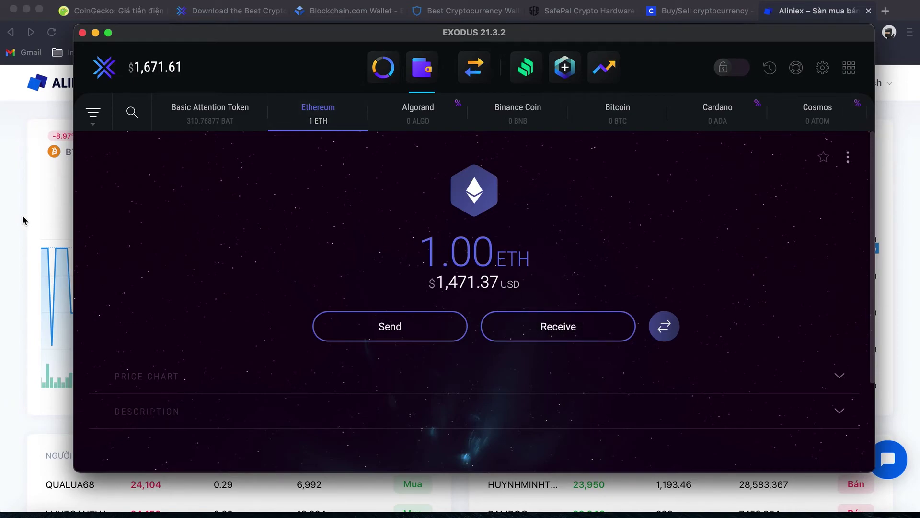
{"action": "left_click", "coordinate": [541, 325]}
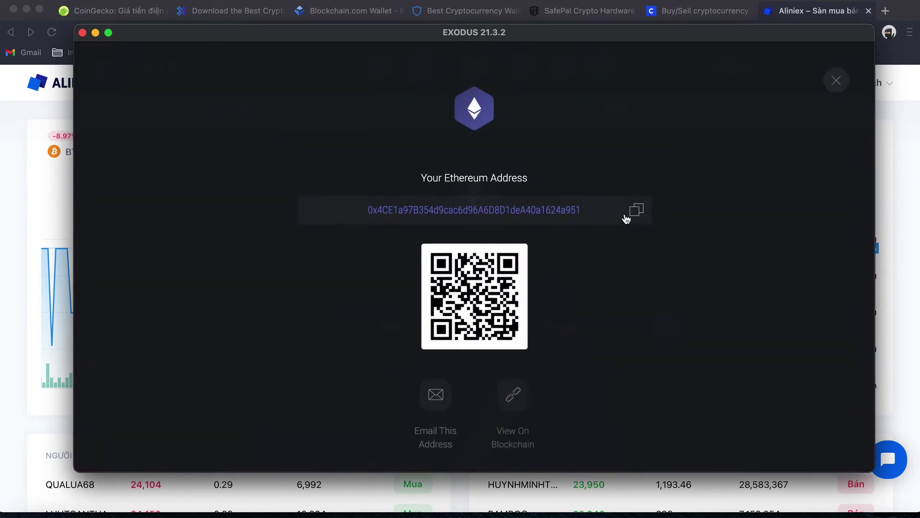
{"action": "left_click", "coordinate": [637, 212]}
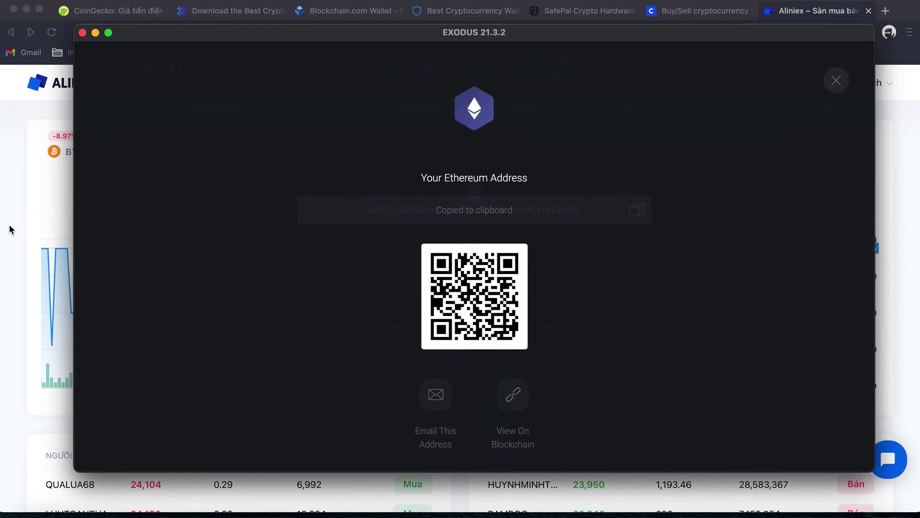
- Switch to Aliniex, open the ETH withdrawal form, and paste the copied Ethereum address as the receiving wallet address
{"action": "left_click", "coordinate": [12, 230]}
{"action": "mouse_move", "coordinate": [810, 83]}
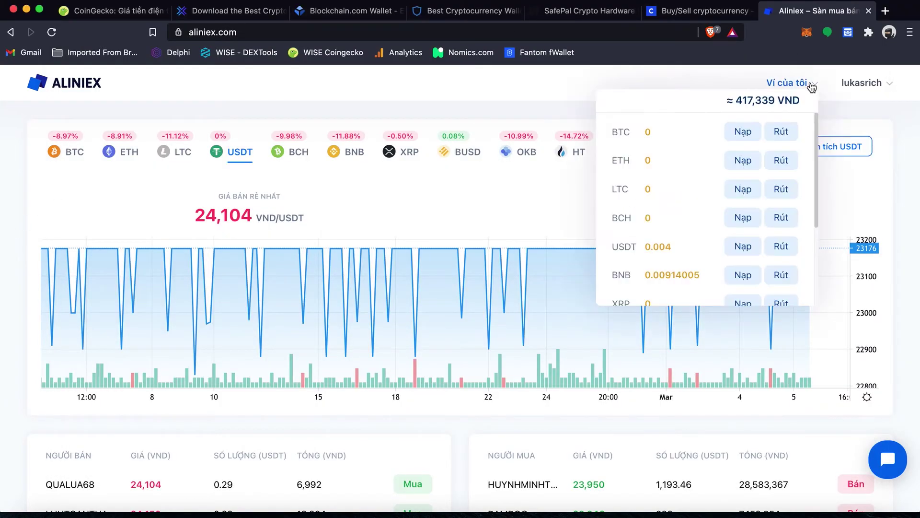
{"action": "left_click", "coordinate": [782, 160]}
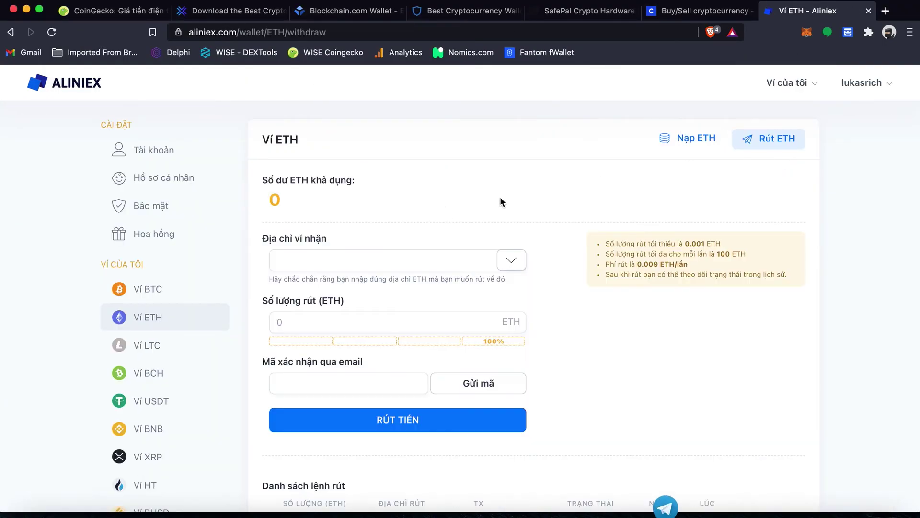
{"action": "left_click", "coordinate": [369, 252]}
{"action": "key", "text": "super+v"}
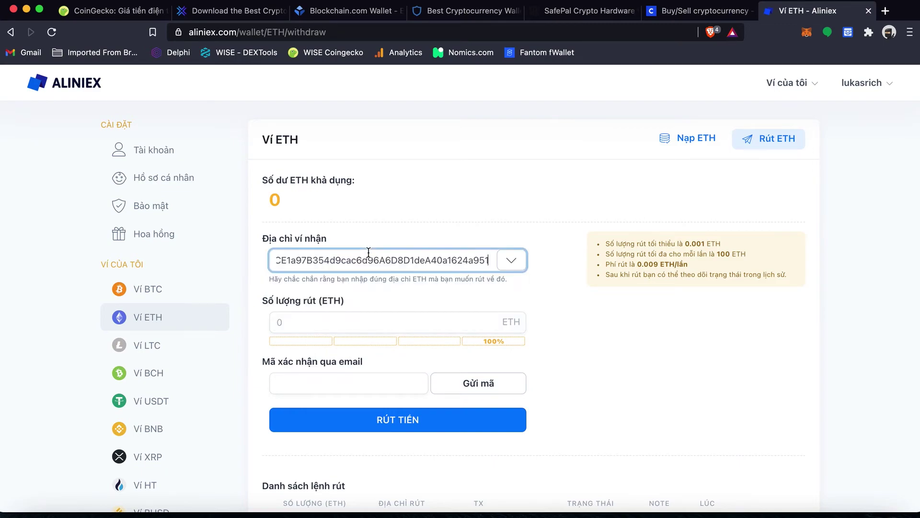
- Set the ETH withdrawal amount to 100% of the balance and view the list of past withdrawal orders
{"action": "left_click", "coordinate": [382, 322]}
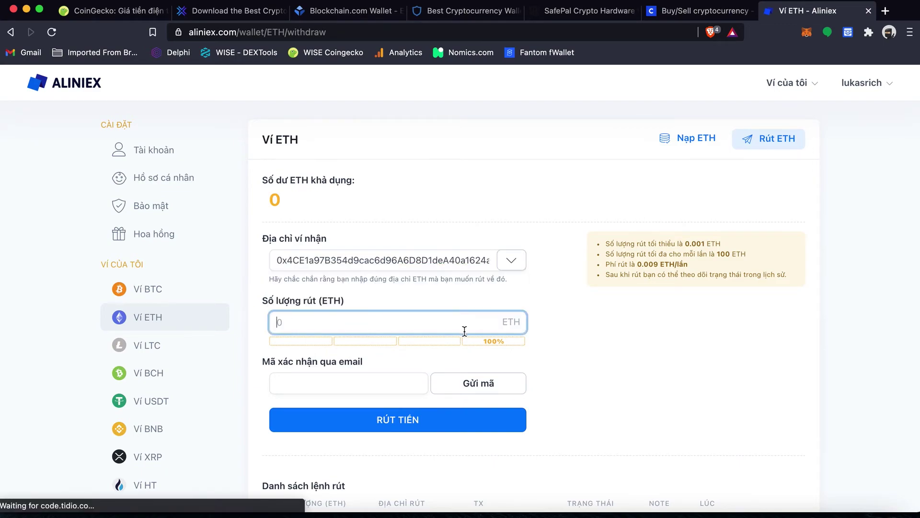
{"action": "left_click", "coordinate": [492, 342]}
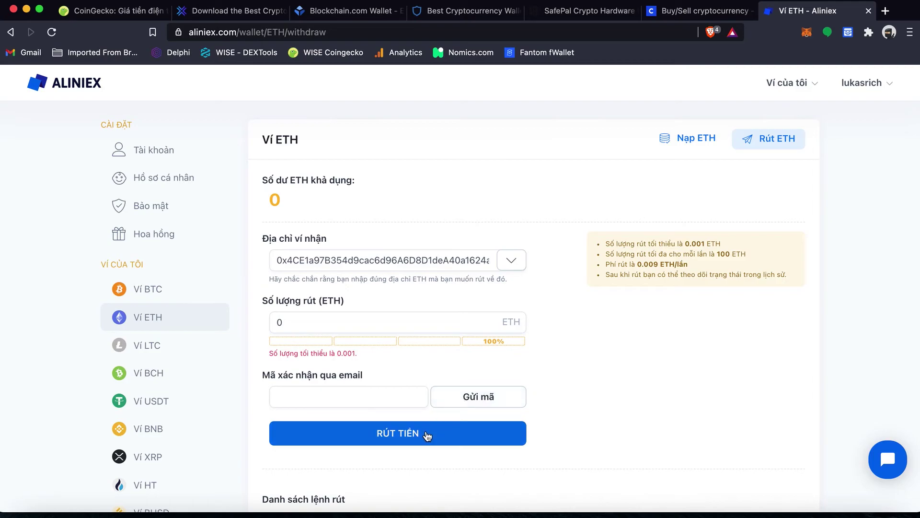
{"action": "scroll", "coordinate": [428, 436], "scroll_direction": "down", "scroll_amount": 5}
{"action": "scroll", "coordinate": [426, 434], "scroll_direction": "down", "scroll_amount": 2}
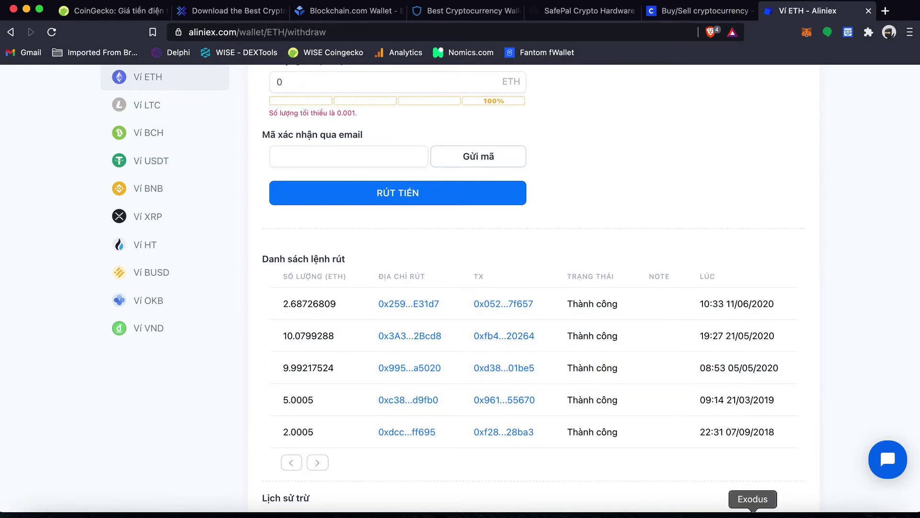
- Switch back to Exodus, reopen the Ethereum receiving address, and examine that address's transactions on the blockchain in Etherscan
{"action": "left_click", "coordinate": [753, 513]}
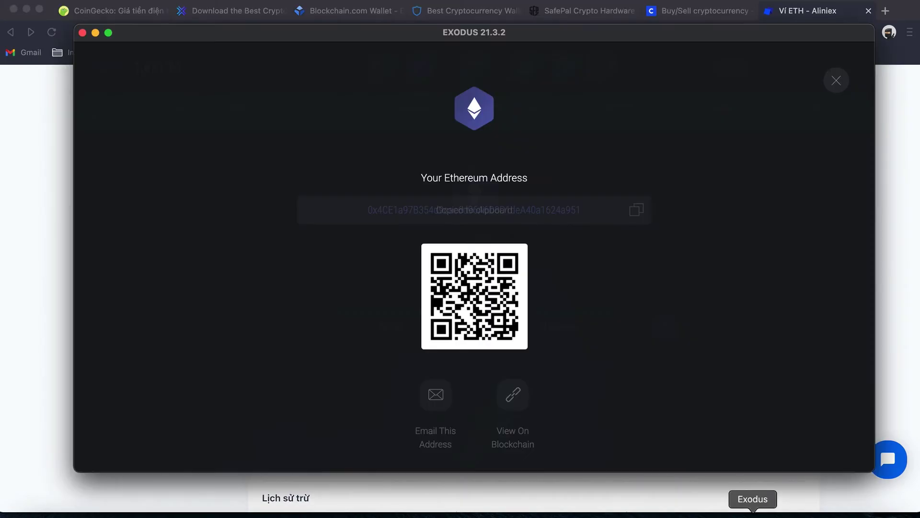
{"action": "left_click", "coordinate": [836, 81]}
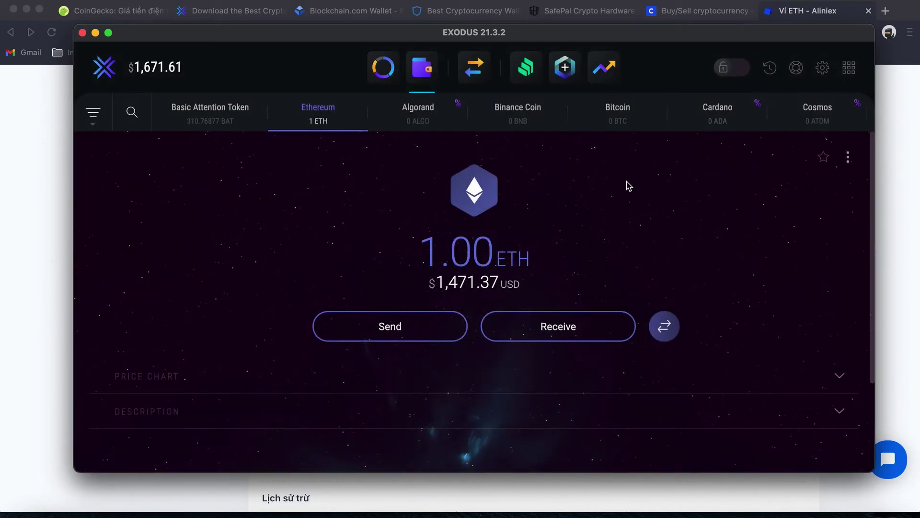
{"action": "left_click", "coordinate": [550, 329]}
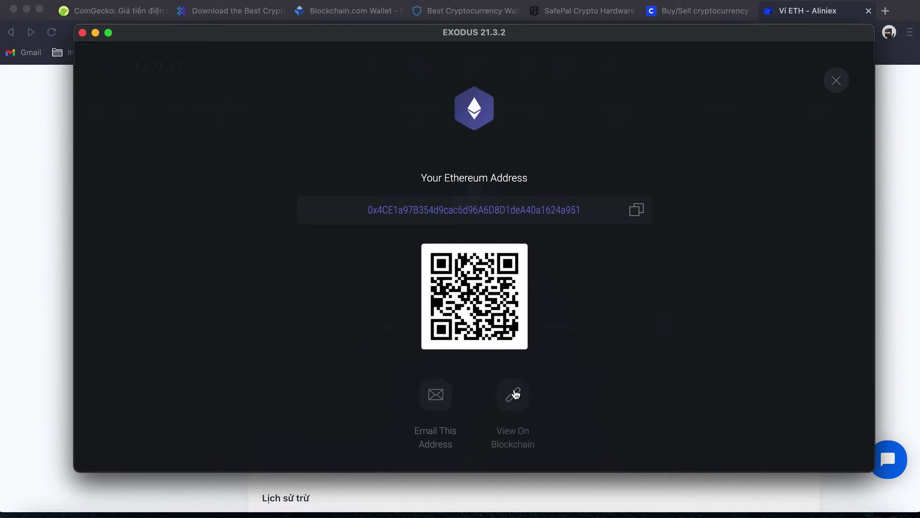
{"action": "left_click", "coordinate": [513, 395]}
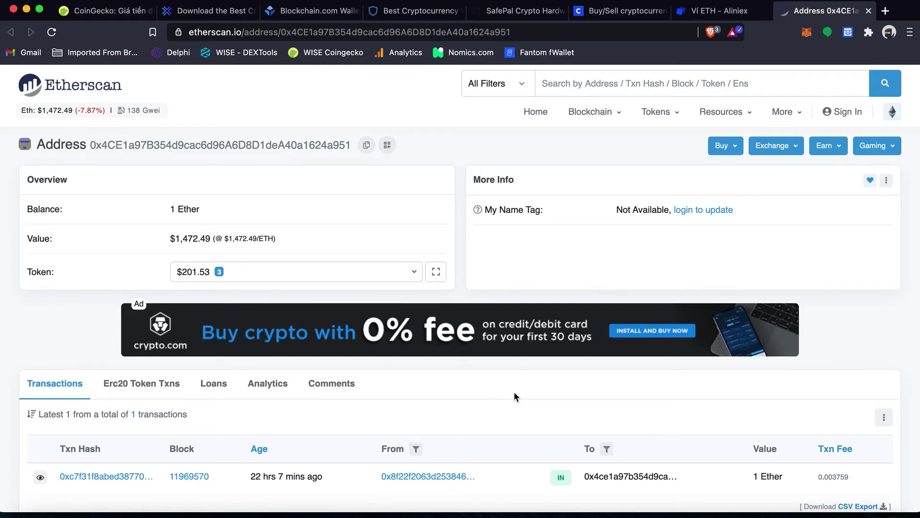
{"action": "scroll", "coordinate": [511, 398], "scroll_direction": "down", "scroll_amount": 3}
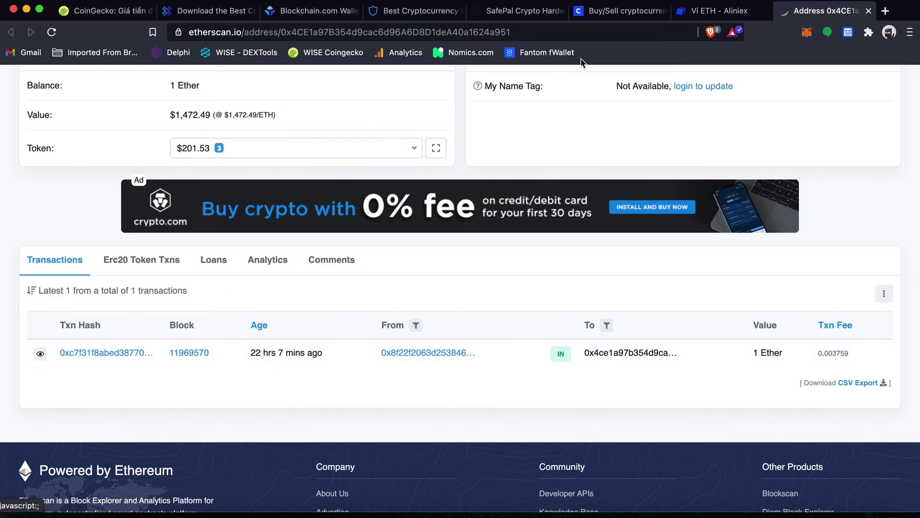
- Switch to Exodus, close the Ethereum address, and view the receiving address of the Binance Coin wallet
{"action": "left_click", "coordinate": [708, 12]}
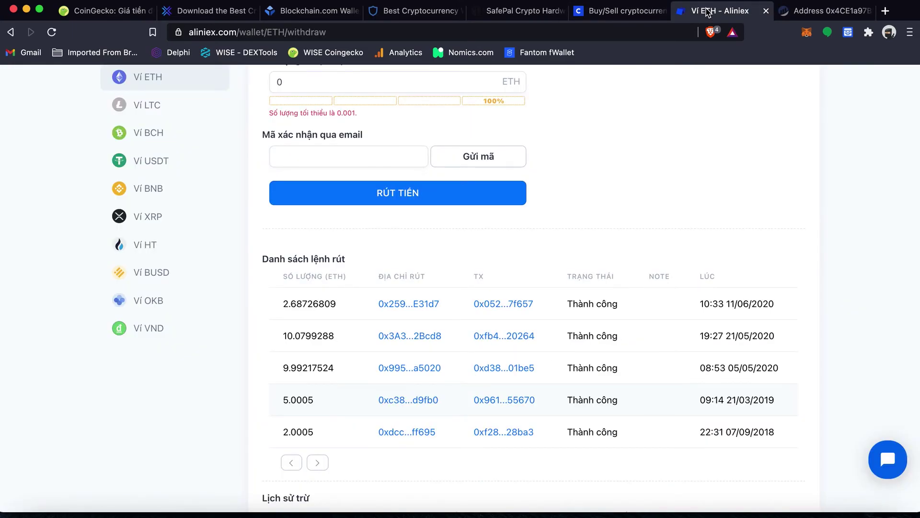
{"action": "left_click", "coordinate": [752, 513]}
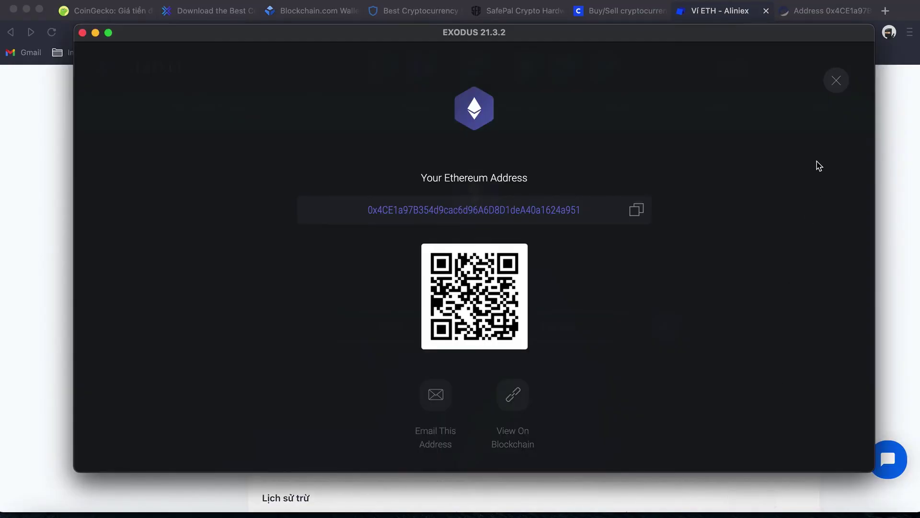
{"action": "left_click", "coordinate": [836, 87]}
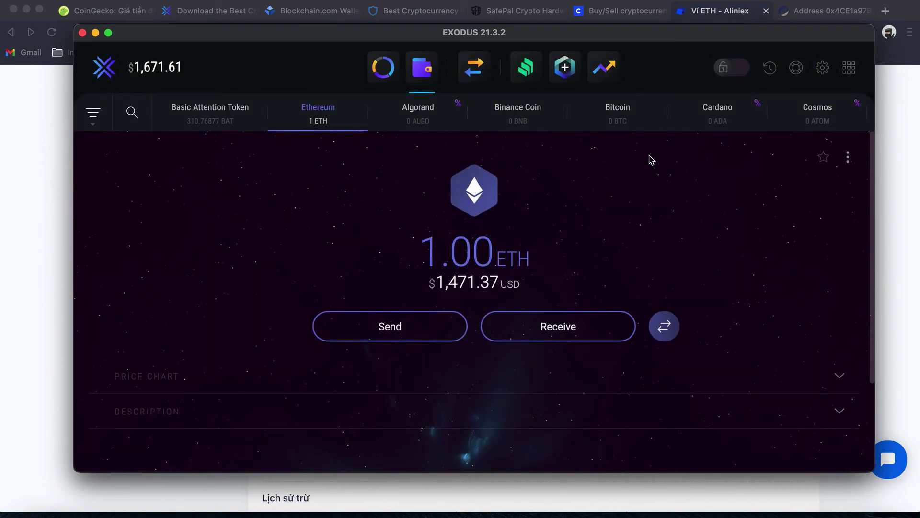
{"action": "left_click", "coordinate": [514, 119]}
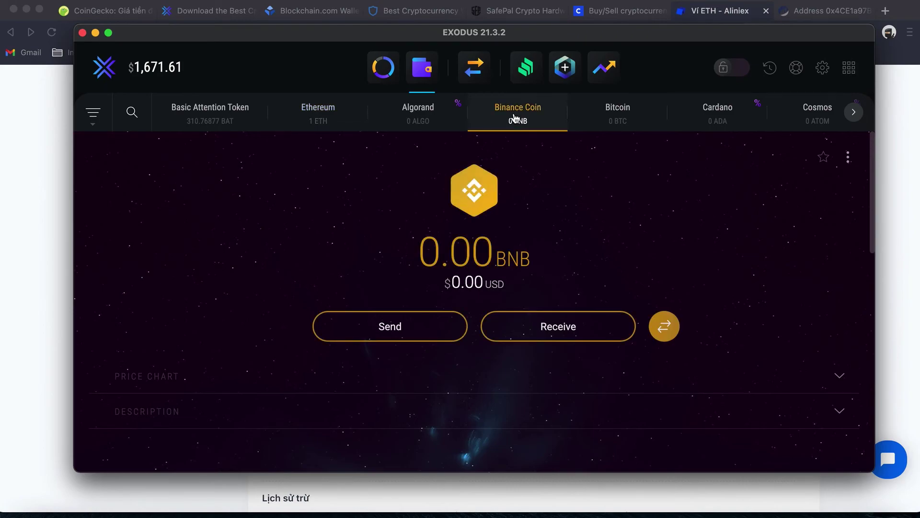
{"action": "left_click", "coordinate": [558, 328]}
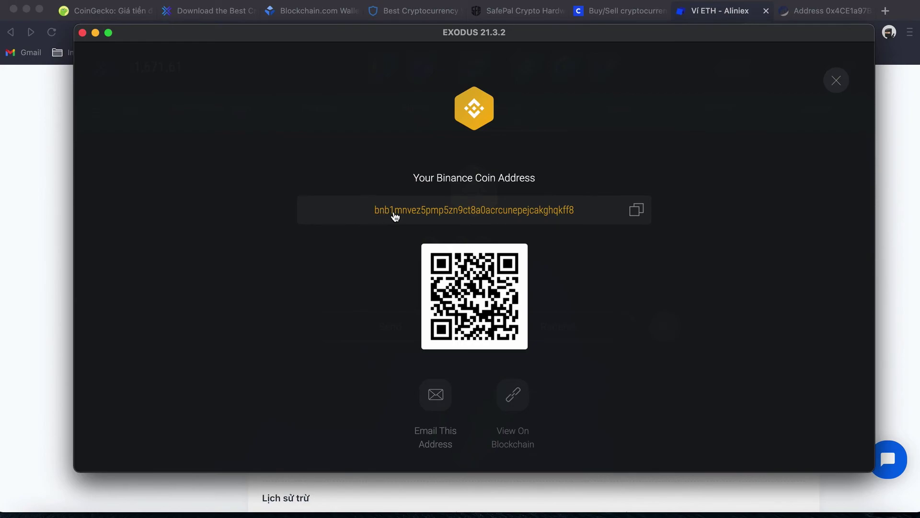
{"action": "left_click", "coordinate": [836, 80]}
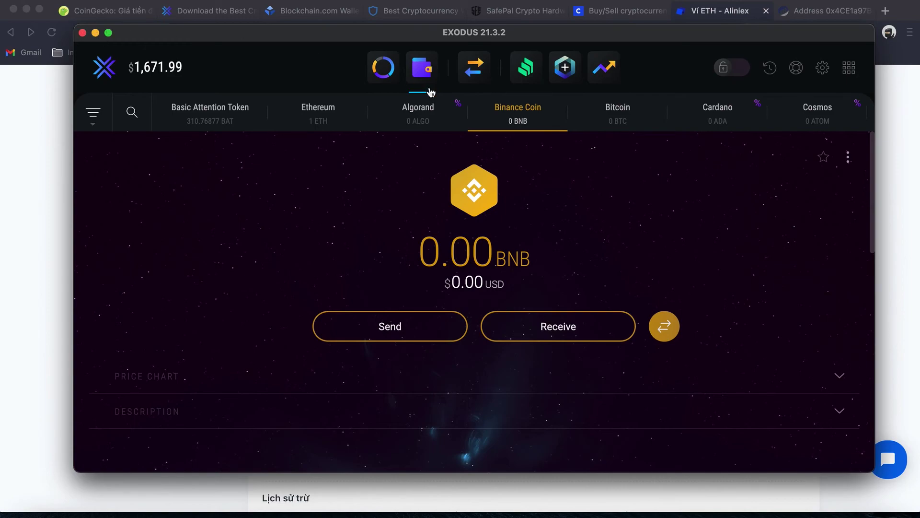
- Open the Exodus settings and minimize the wallet window
{"action": "left_click", "coordinate": [825, 71]}
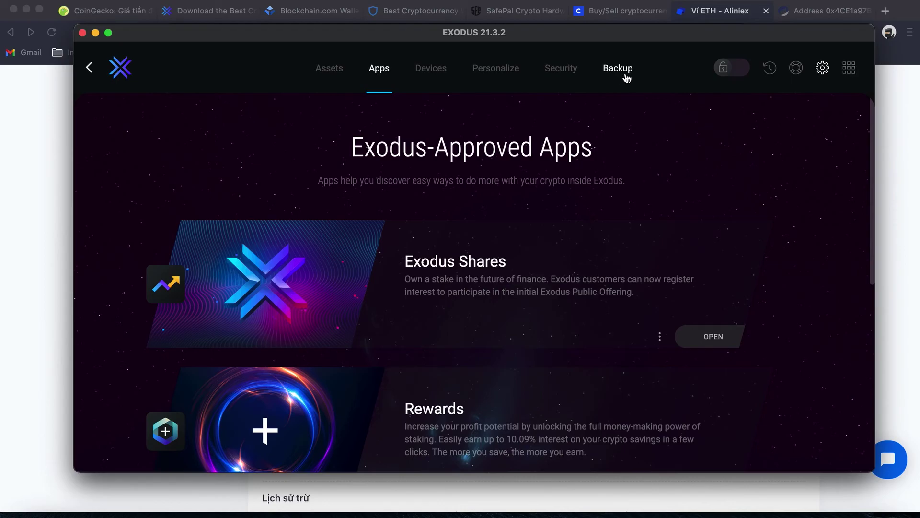
{"action": "left_click", "coordinate": [96, 33]}
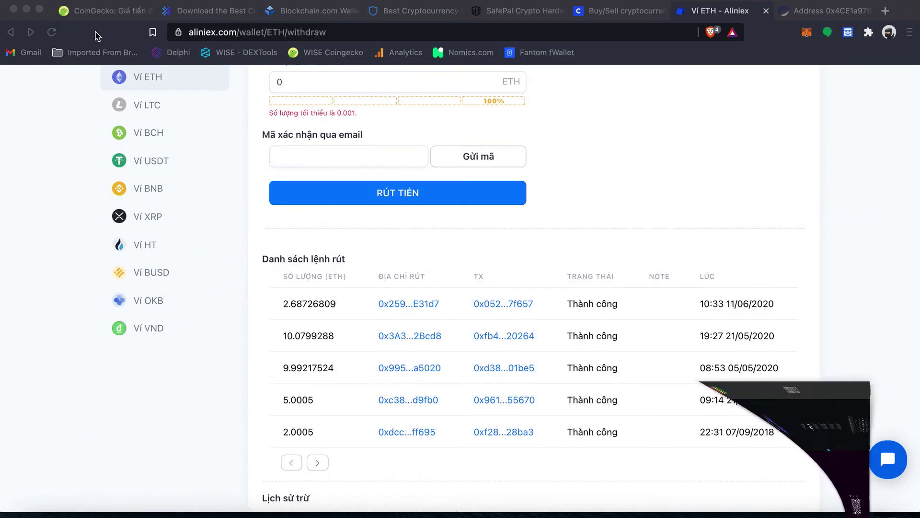
- Switch to the browser pages for Coinbase, SafePal, and Trust Wallet and look at each wallet option again
{"action": "left_click", "coordinate": [612, 12]}
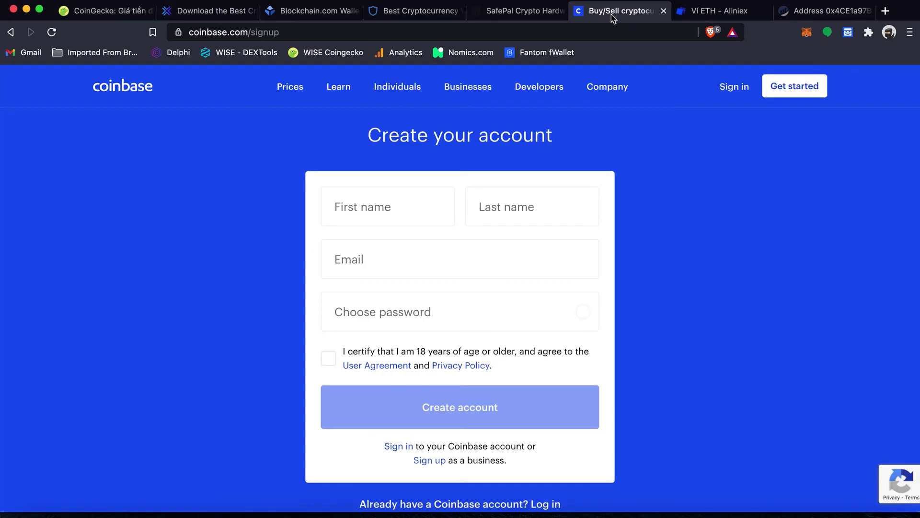
{"action": "left_click", "coordinate": [521, 18]}
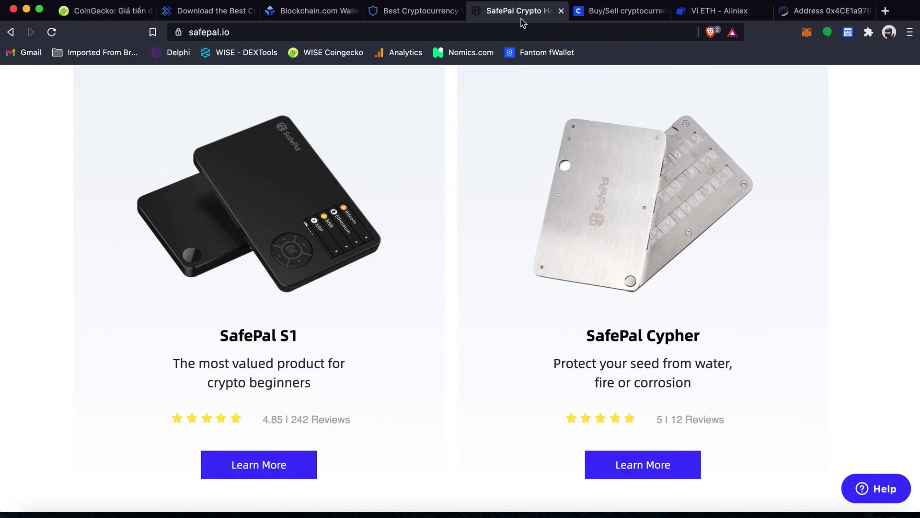
{"action": "left_click", "coordinate": [426, 14]}
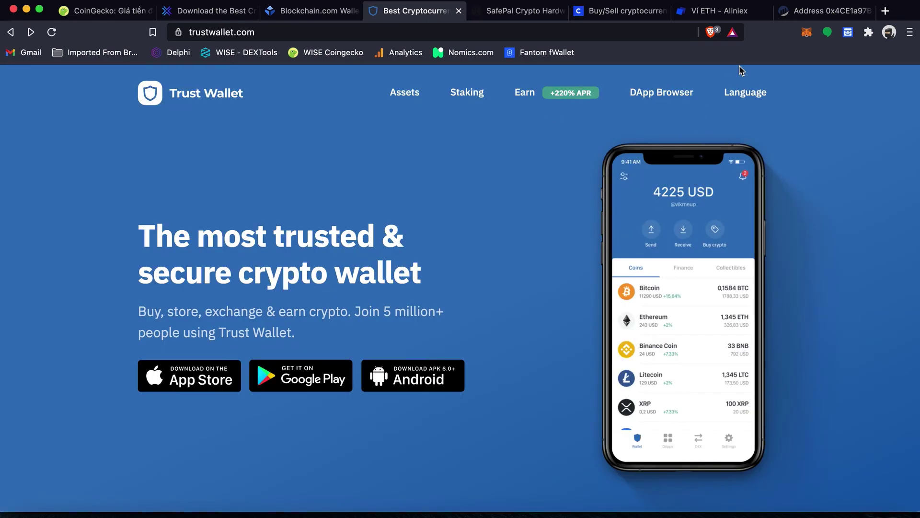
- On Aliniex, open the blockchain transaction of the 2.68726809 ETH withdrawal, examine its details on Etherscan, and return to the ETH withdrawal form
{"action": "left_click", "coordinate": [716, 13]}
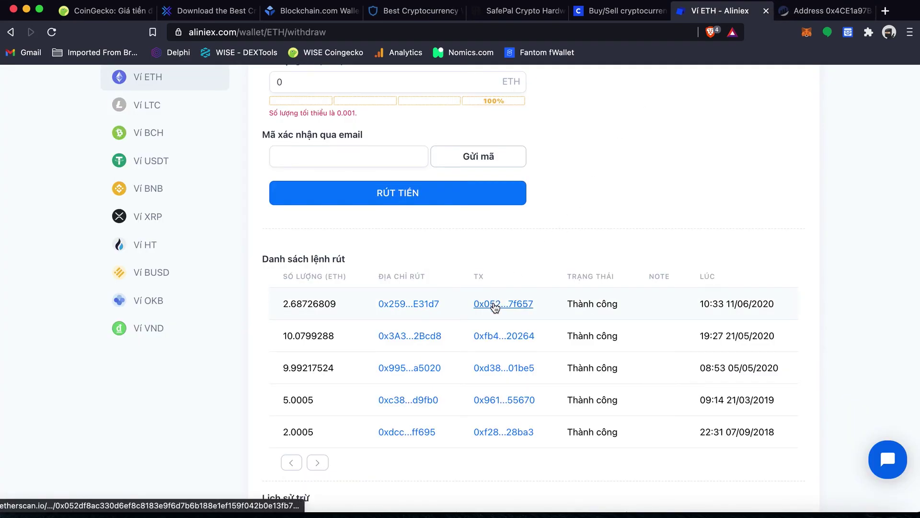
{"action": "scroll", "coordinate": [496, 308], "scroll_direction": "up", "scroll_amount": 2}
{"action": "scroll", "coordinate": [495, 304], "scroll_direction": "down", "scroll_amount": 3}
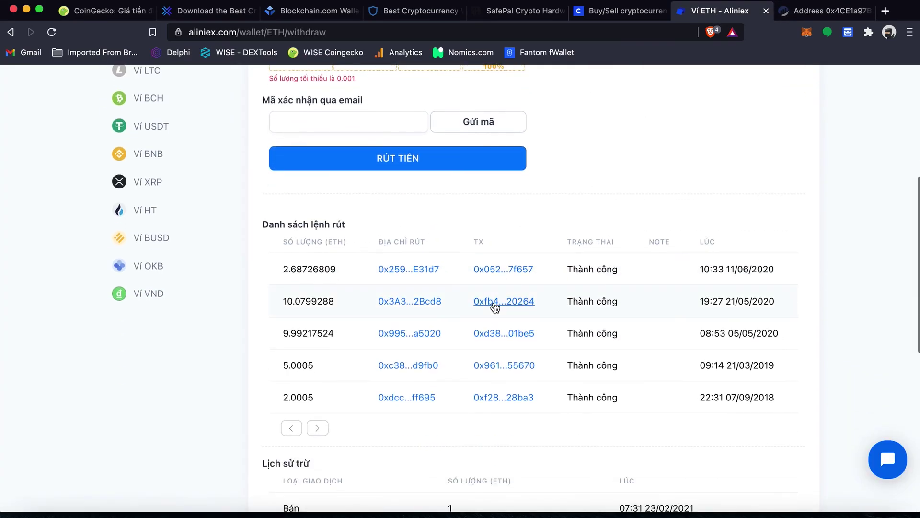
{"action": "left_click", "coordinate": [505, 269]}
{"action": "scroll", "coordinate": [505, 276], "scroll_direction": "down", "scroll_amount": 2}
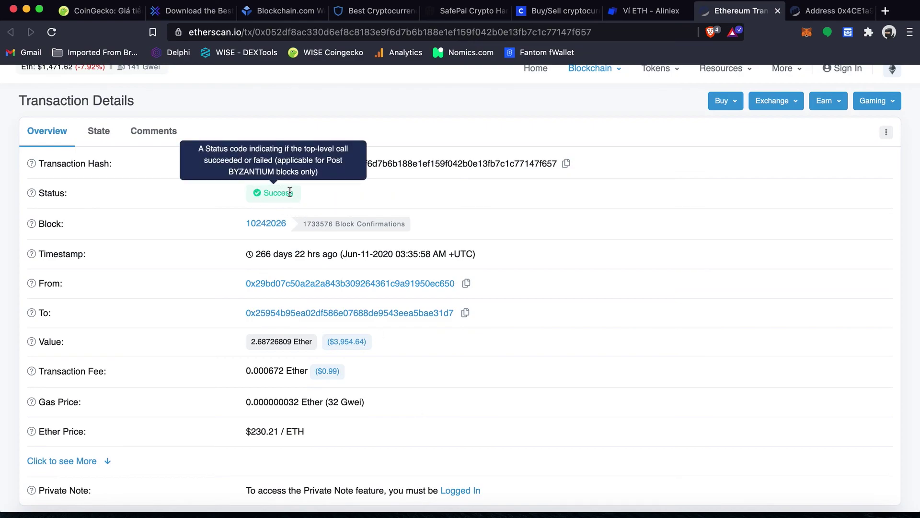
{"action": "left_click", "coordinate": [655, 17]}
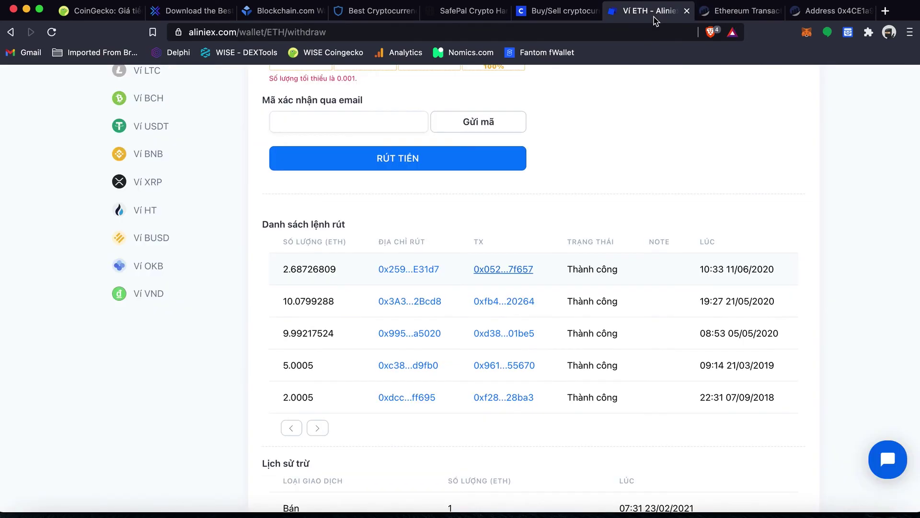
{"action": "scroll", "coordinate": [520, 376], "scroll_direction": "up", "scroll_amount": 5}
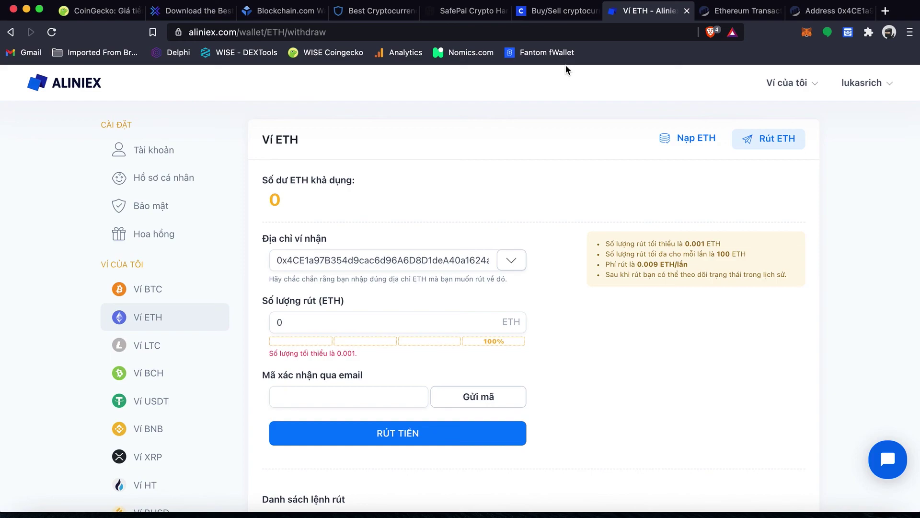
- Review the open Coinbase, SafePal, Trust Wallet, Blockchain.com, Exodus, and Aliniex pages to compare the wallet options
{"action": "left_click", "coordinate": [552, 10]}
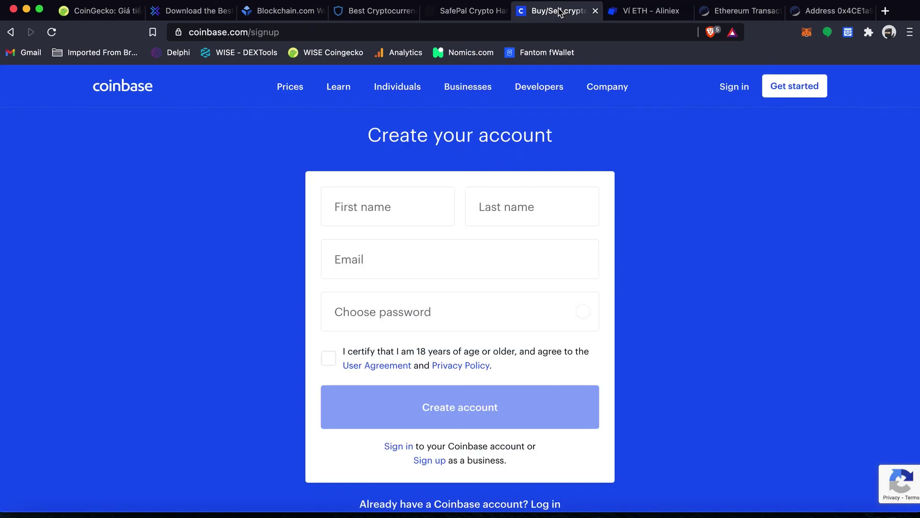
{"action": "left_click", "coordinate": [482, 12]}
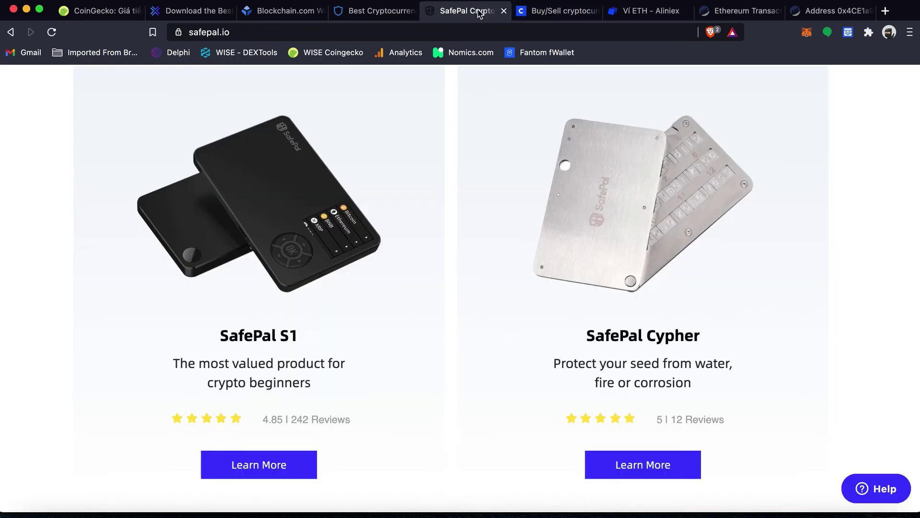
{"action": "left_click", "coordinate": [393, 12]}
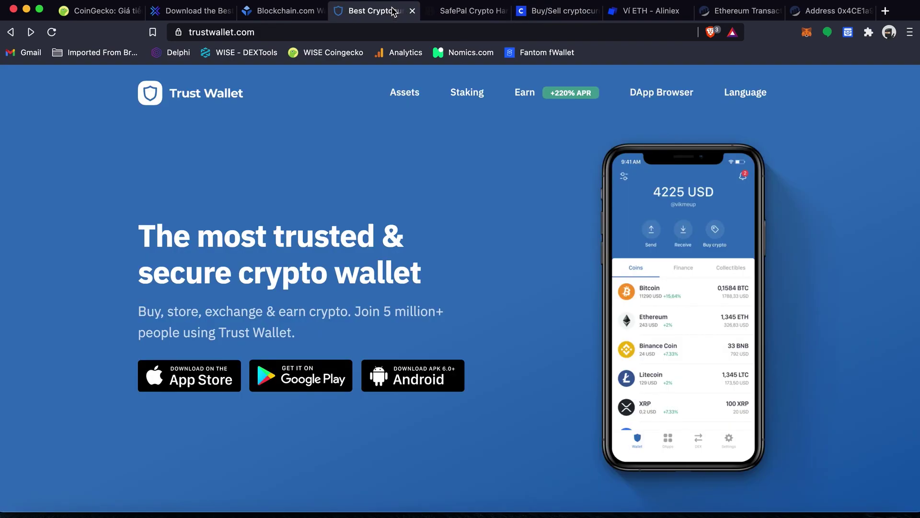
{"action": "left_click", "coordinate": [295, 12]}
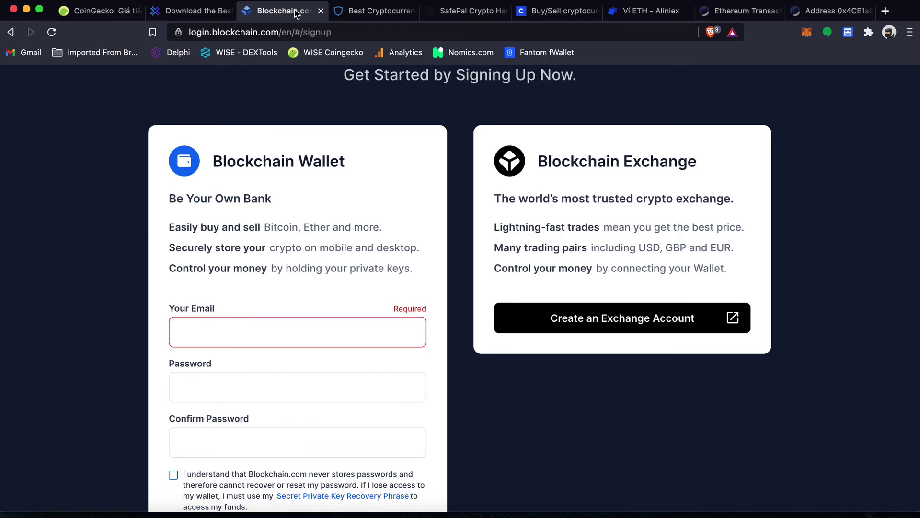
{"action": "left_click", "coordinate": [214, 12]}
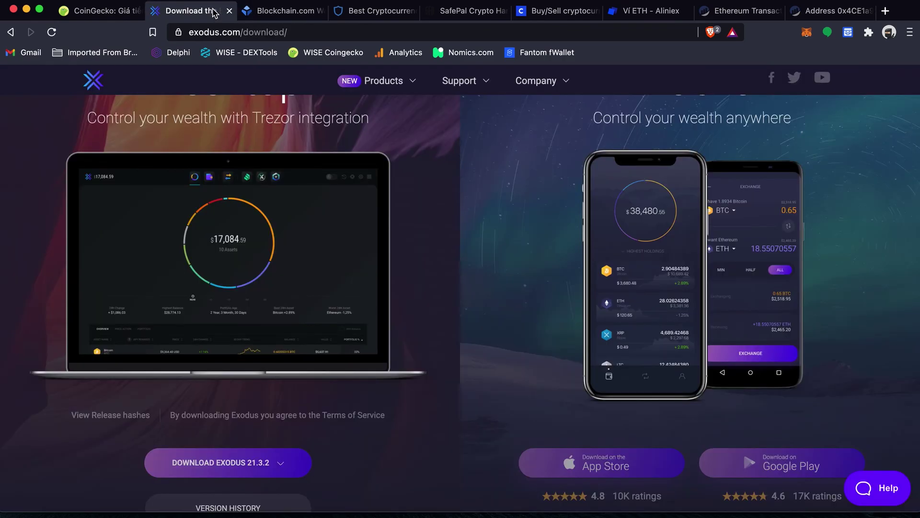
{"action": "left_click", "coordinate": [271, 12]}
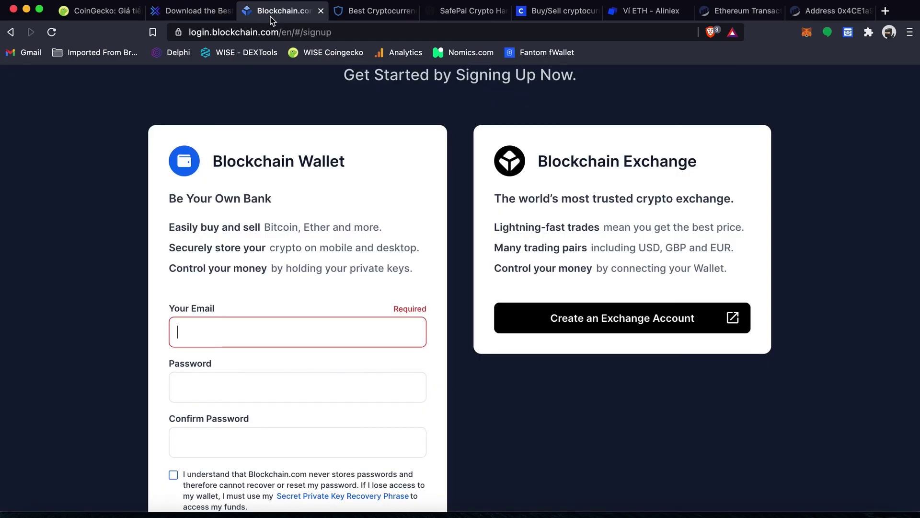
{"action": "left_click", "coordinate": [353, 19]}
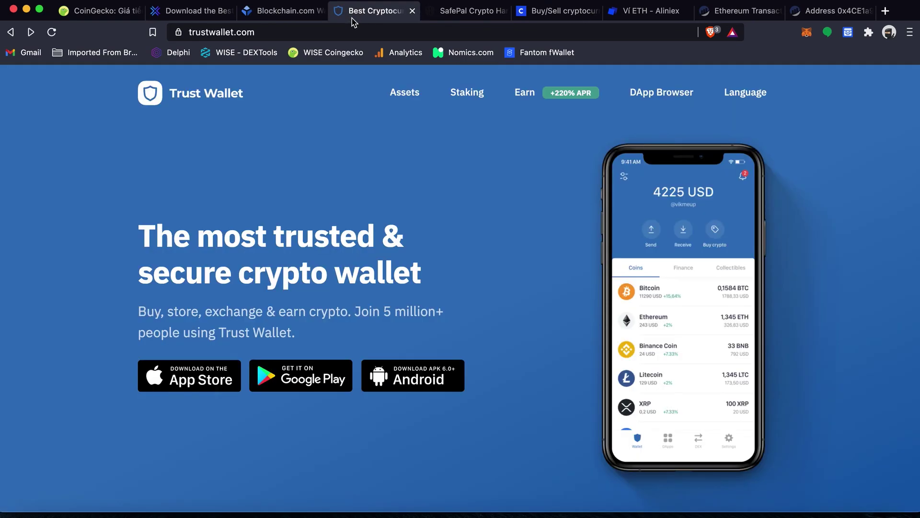
{"action": "left_click", "coordinate": [479, 11]}
{"action": "left_click", "coordinate": [554, 14]}
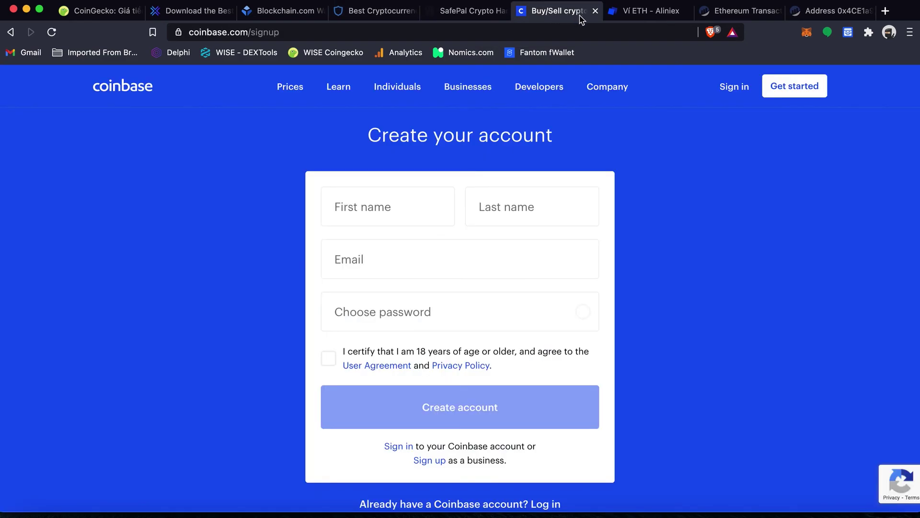
{"action": "left_click", "coordinate": [642, 19]}
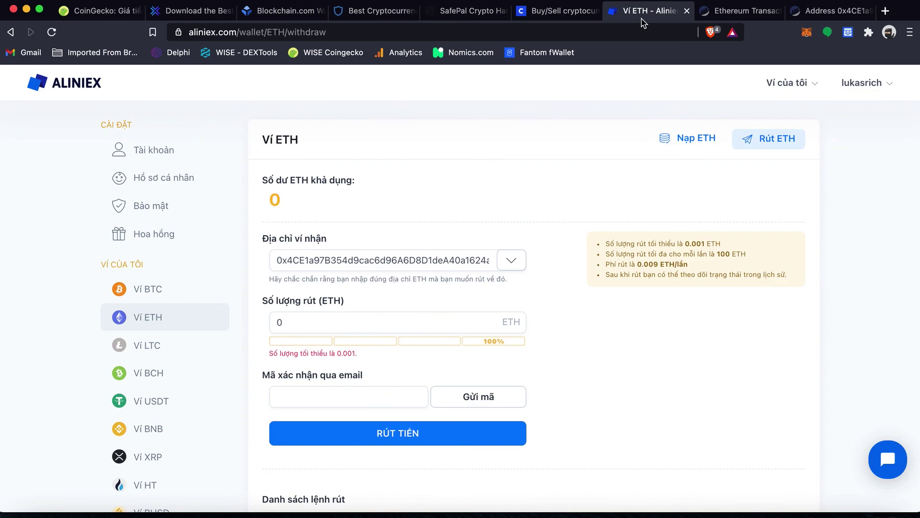
{"action": "left_click", "coordinate": [562, 14]}
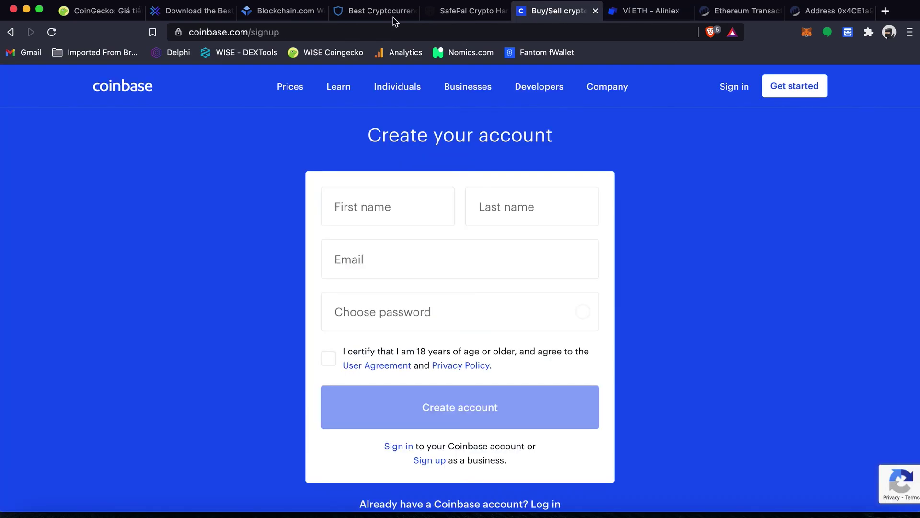
- Switch to CoinGecko and look through the list of the top 100 coins by market capitalization
{"action": "left_click", "coordinate": [115, 14]}
{"action": "scroll", "coordinate": [316, 140], "scroll_direction": "up", "scroll_amount": 5}
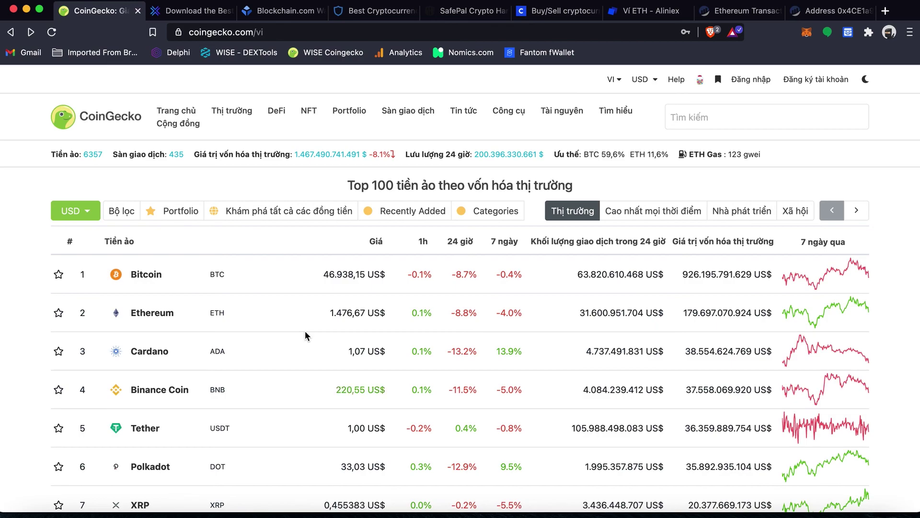
{"action": "scroll", "coordinate": [305, 335], "scroll_direction": "down", "scroll_amount": 3}
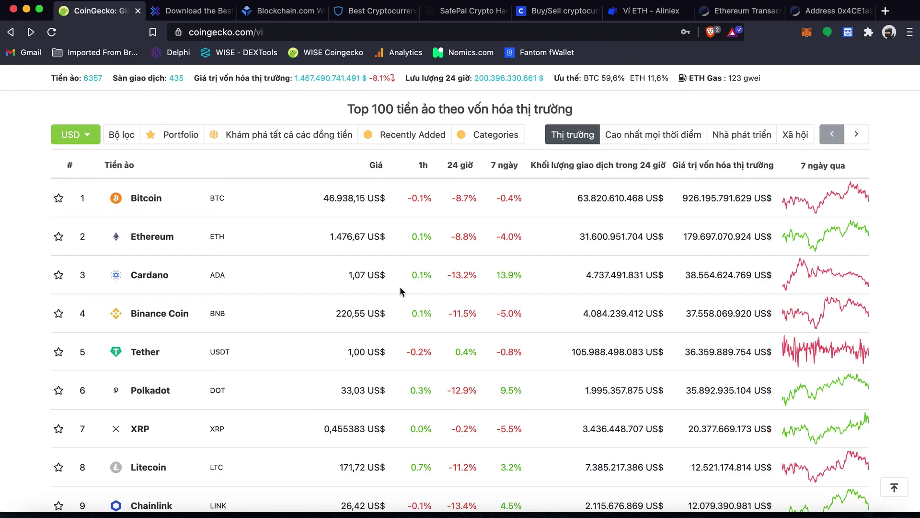
{"action": "scroll", "coordinate": [402, 292], "scroll_direction": "up", "scroll_amount": 3}
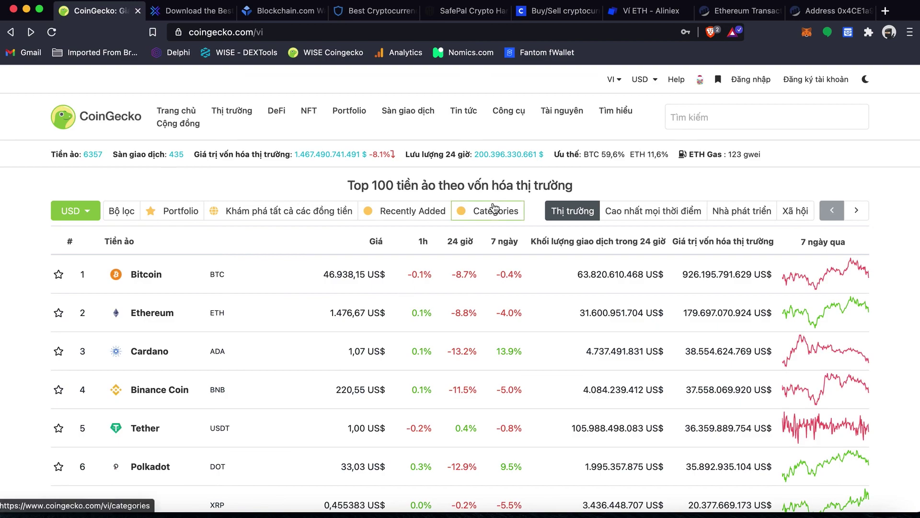
{"action": "left_click", "coordinate": [500, 2]}
{"action": "left_click", "coordinate": [500, 8]}
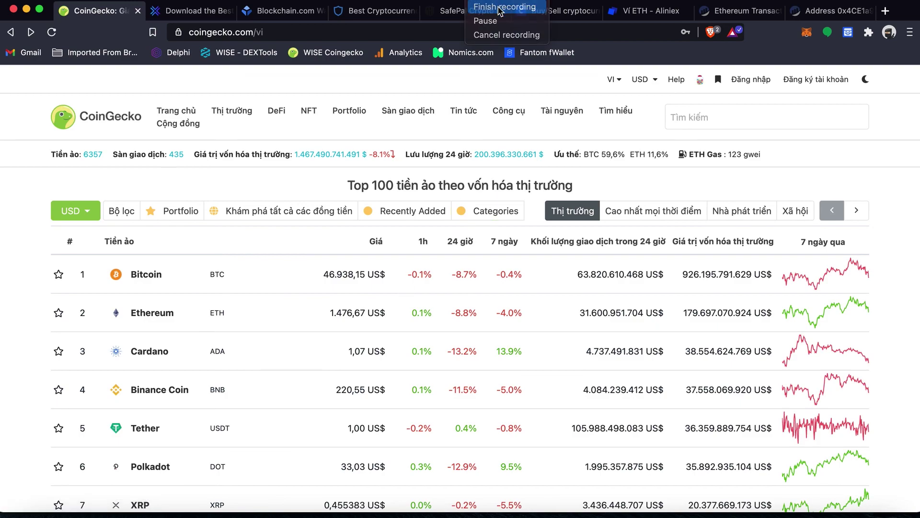